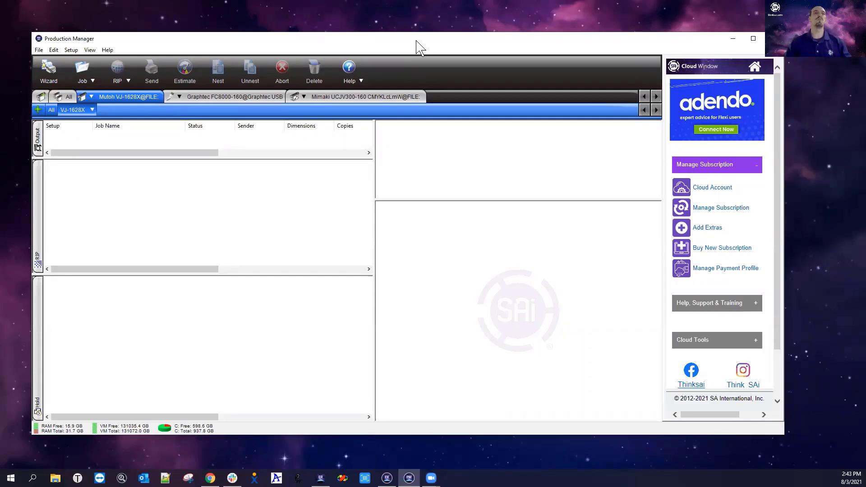
# - Add 1.jpg as a job to the VJ-1628X queue and open its Job Properties
pyautogui.click(93, 110)
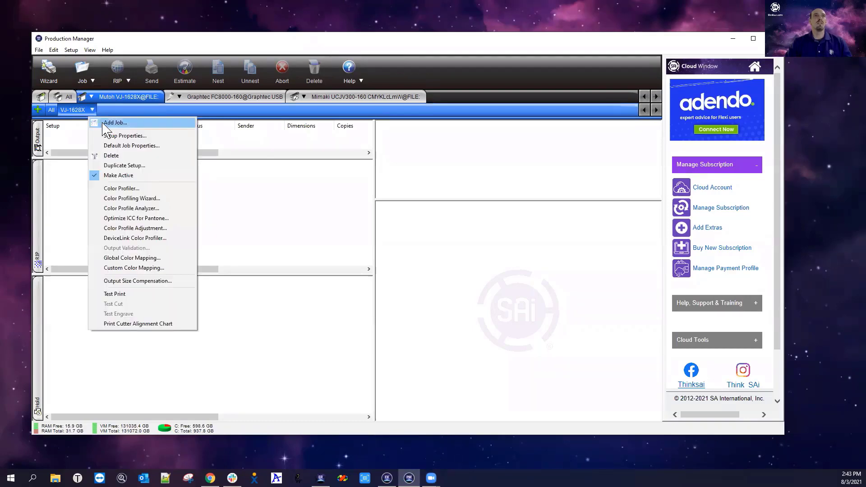
pyautogui.click(109, 120)
pyautogui.click(311, 162)
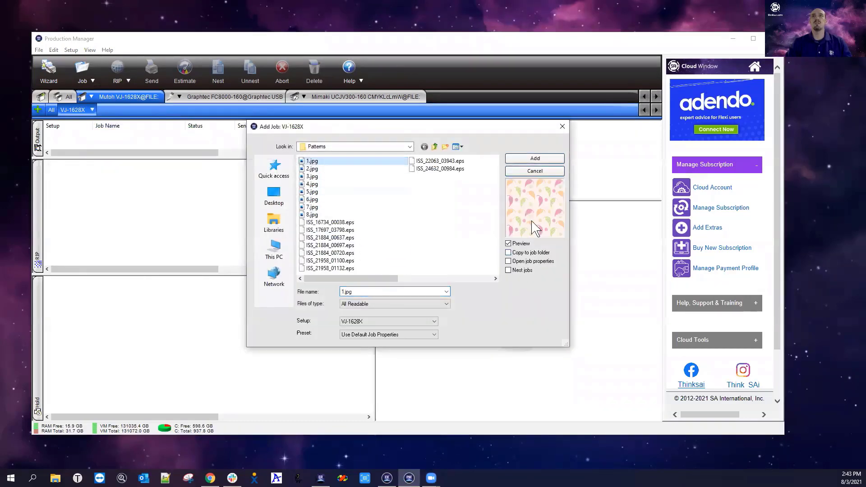
pyautogui.click(535, 158)
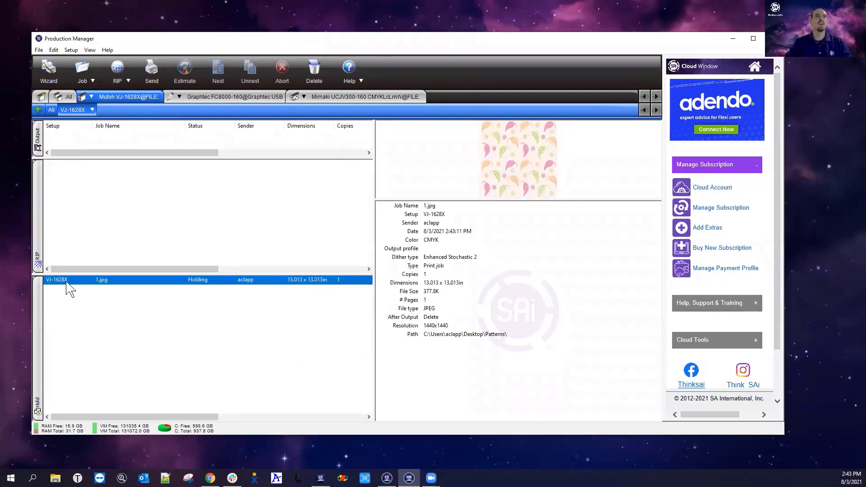
pyautogui.doubleClick(104, 281)
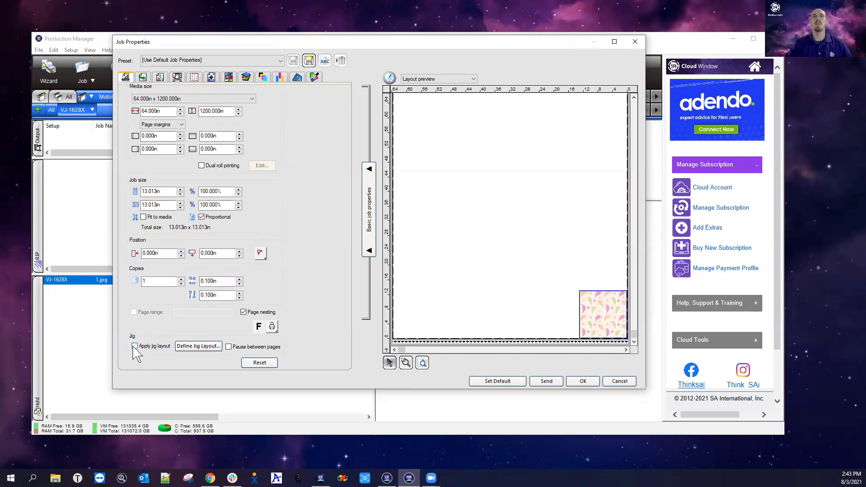
# - Preview the default jig layout by toggling Apply jig layout on and off, then open Define Jig Layout
pyautogui.click(134, 346)
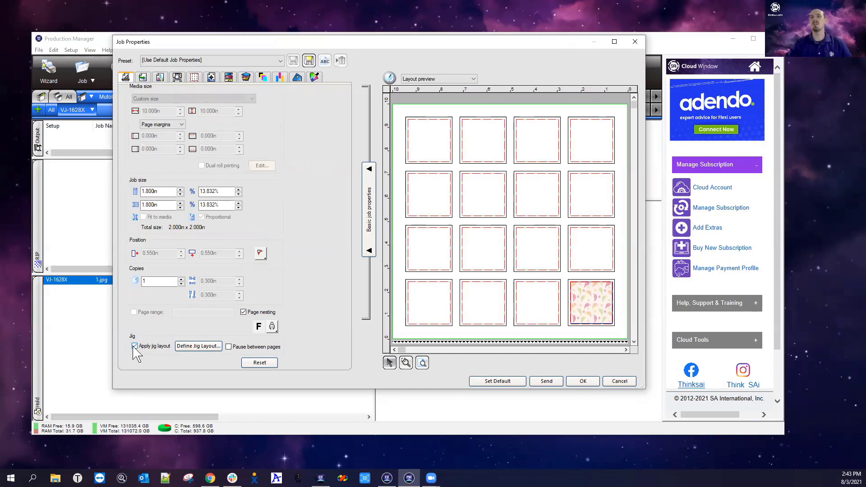
pyautogui.click(134, 346)
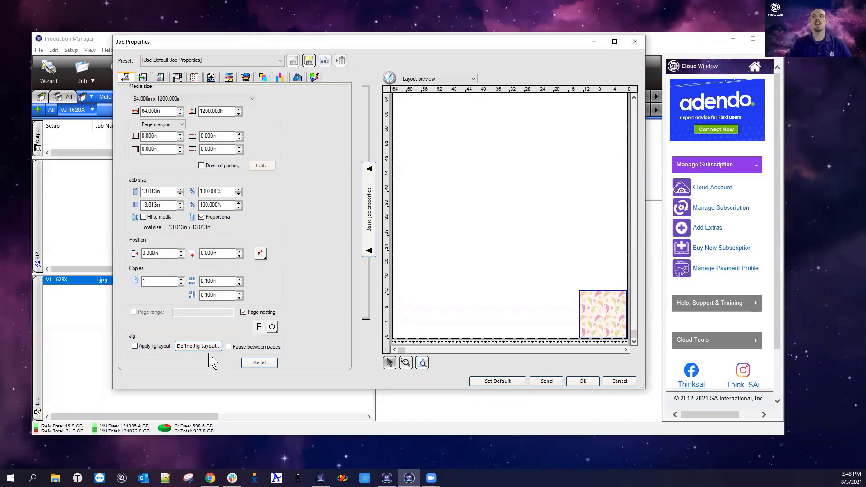
pyautogui.click(198, 346)
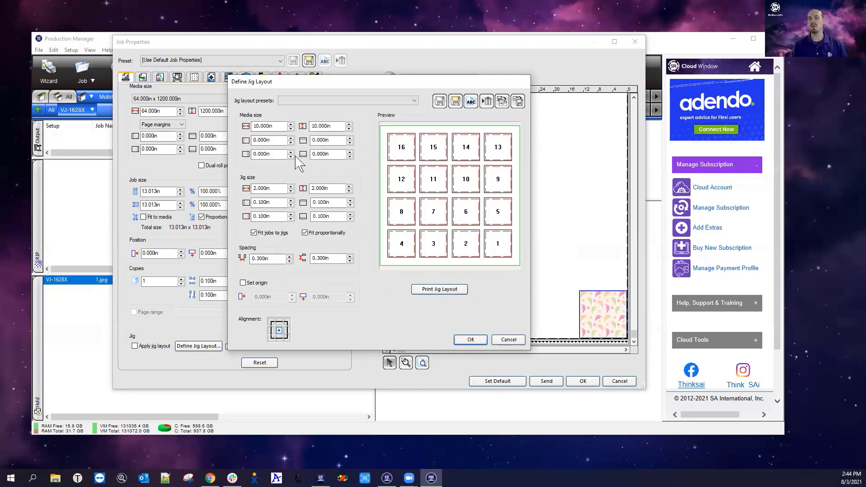
# - Set the jig media width and height to 64 in
pyautogui.click(263, 125)
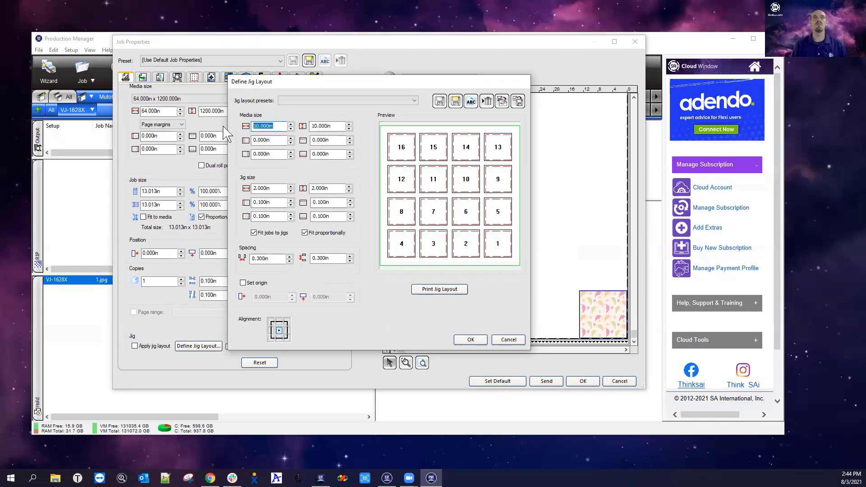
pyautogui.write('64')
pyautogui.press('Tab')
pyautogui.write('64')
pyautogui.press('Tab')
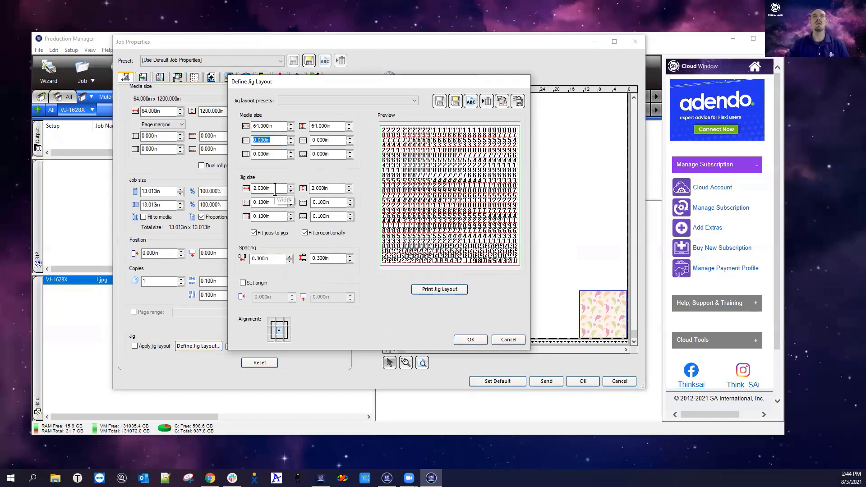
# - Set the jig width and height to 13 in each
pyautogui.moveTo(284, 189); pyautogui.dragTo(247, 189)
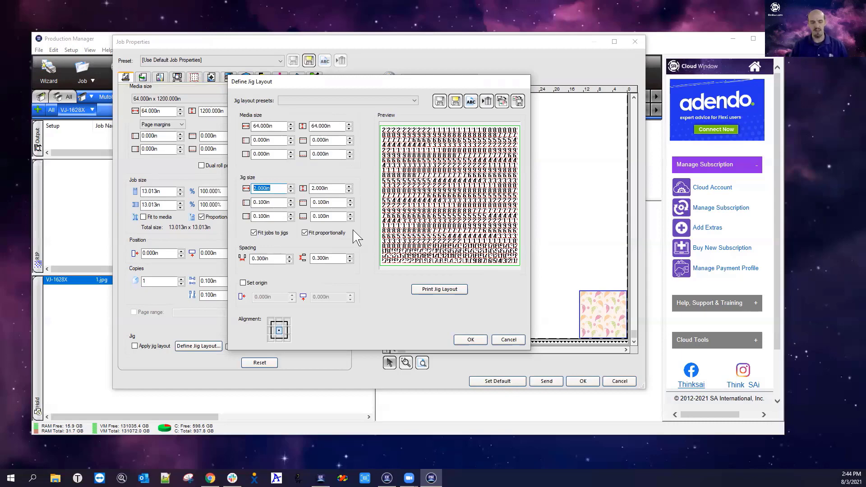
pyautogui.write('13')
pyautogui.press('Tab')
pyautogui.write('13')
pyautogui.press('Tab')
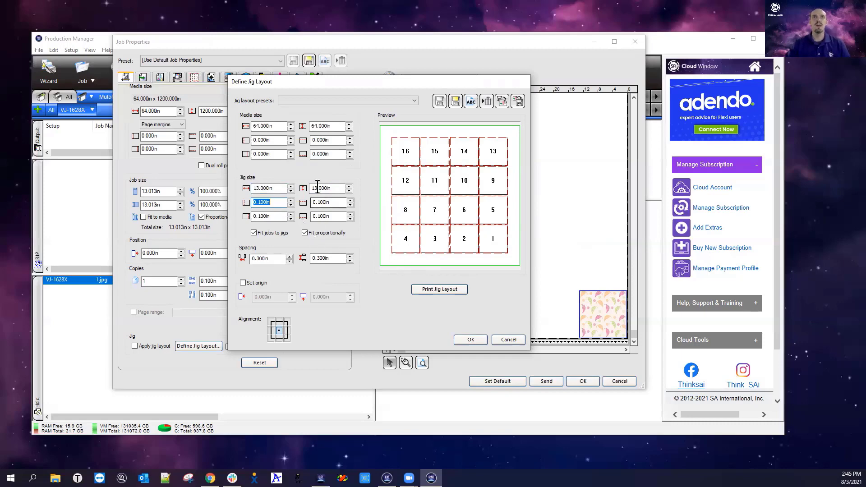
pyautogui.click(279, 140)
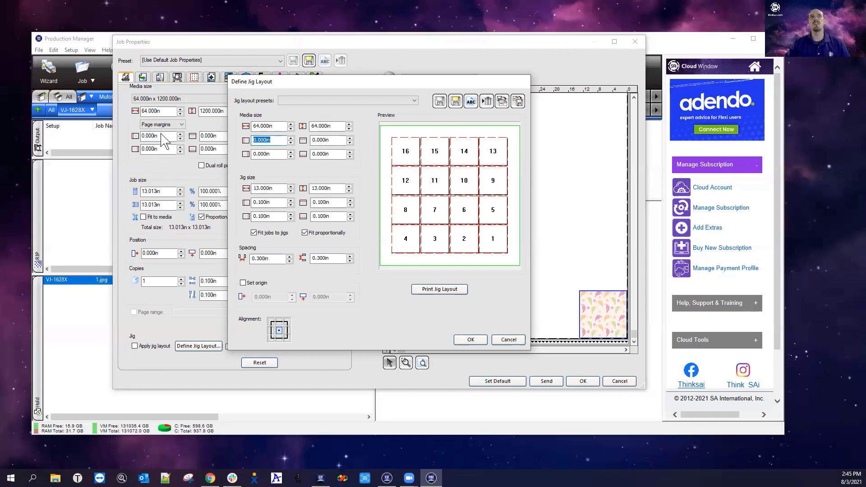
pyautogui.click(273, 139)
pyautogui.doubleClick(258, 141)
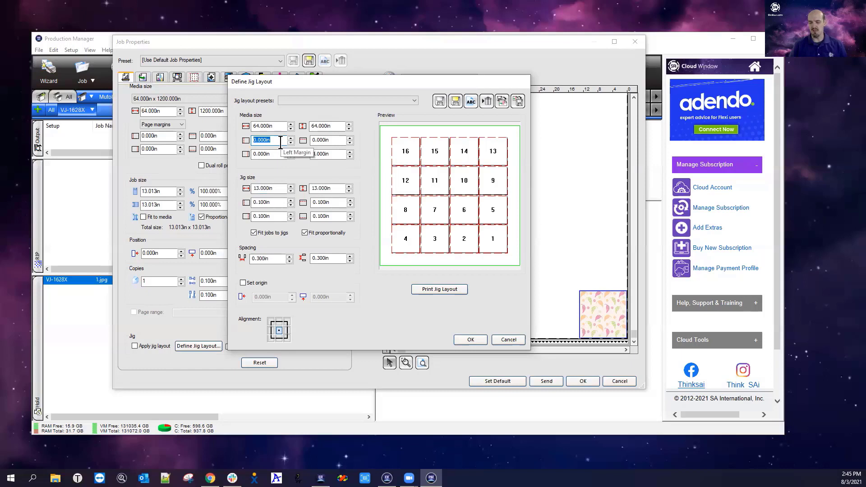
pyautogui.write('1.4')
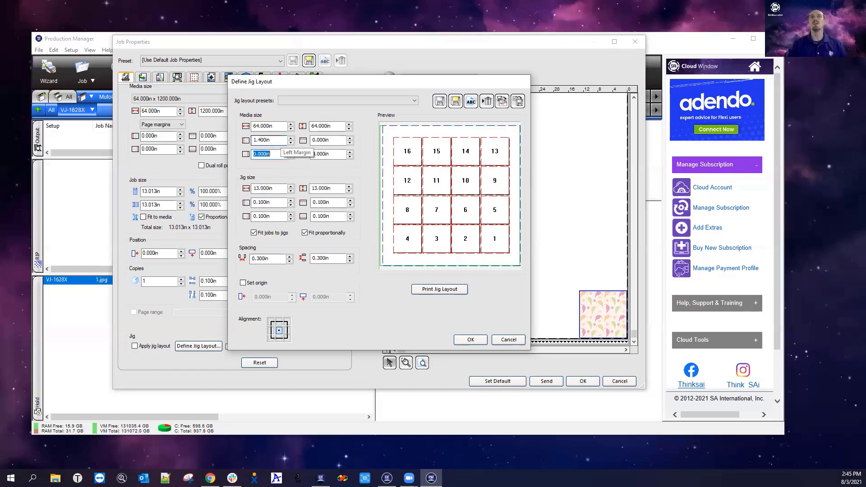
pyautogui.press('Tab')
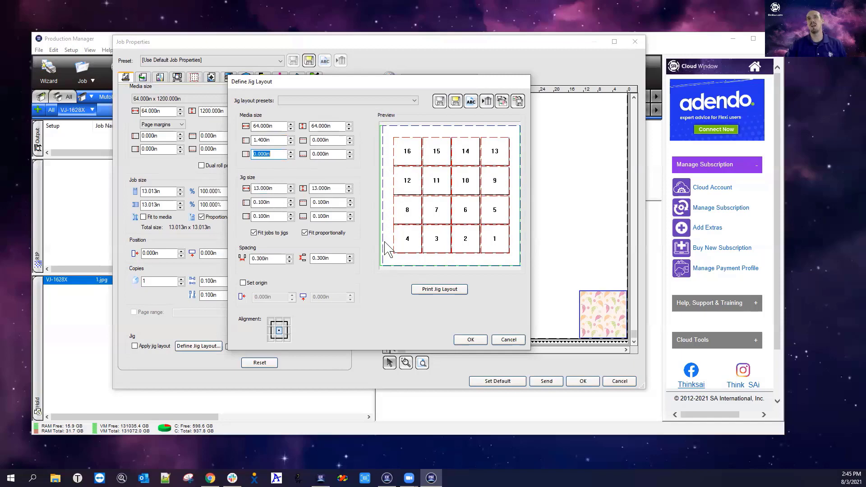
pyautogui.click(283, 140)
pyautogui.write('0')
pyautogui.press('Tab')
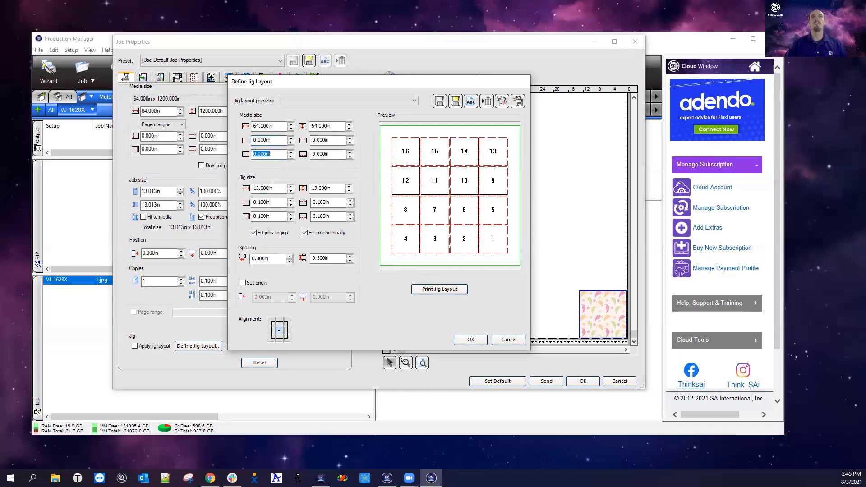
pyautogui.click(282, 189)
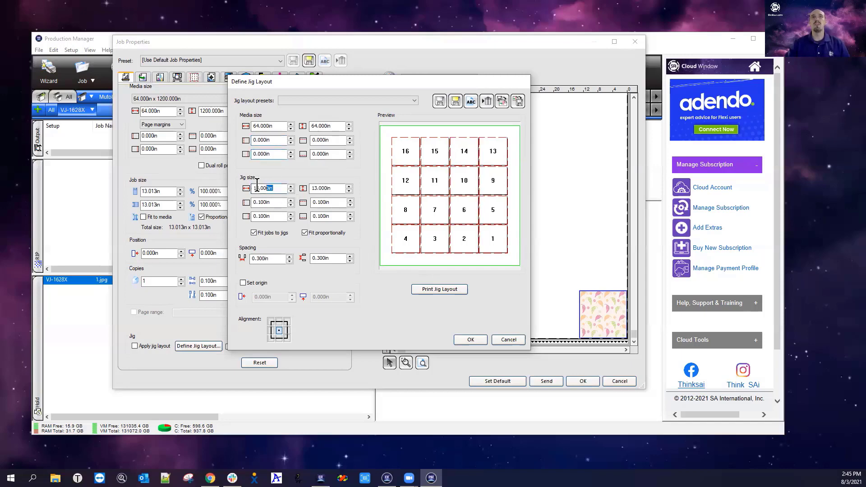
pyautogui.click(325, 189)
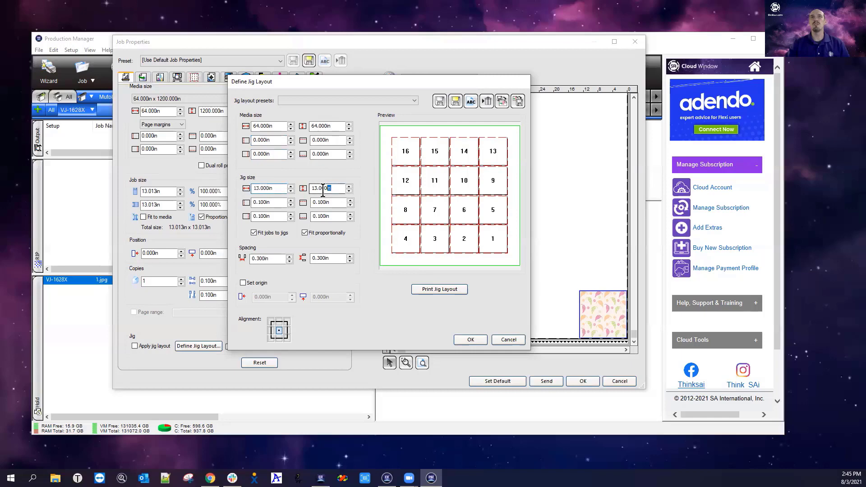
pyautogui.click(276, 203)
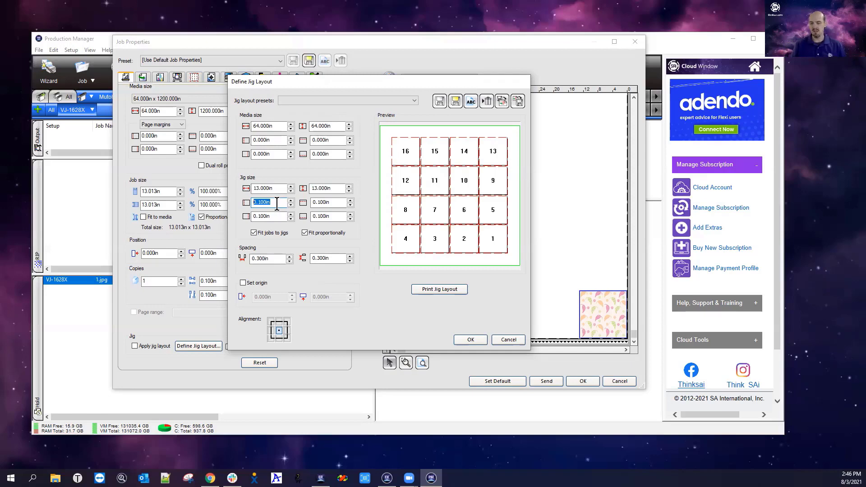
# - Enter 1.4 in for all four jig size margins
pyautogui.write('1.4')
pyautogui.press('Tab')
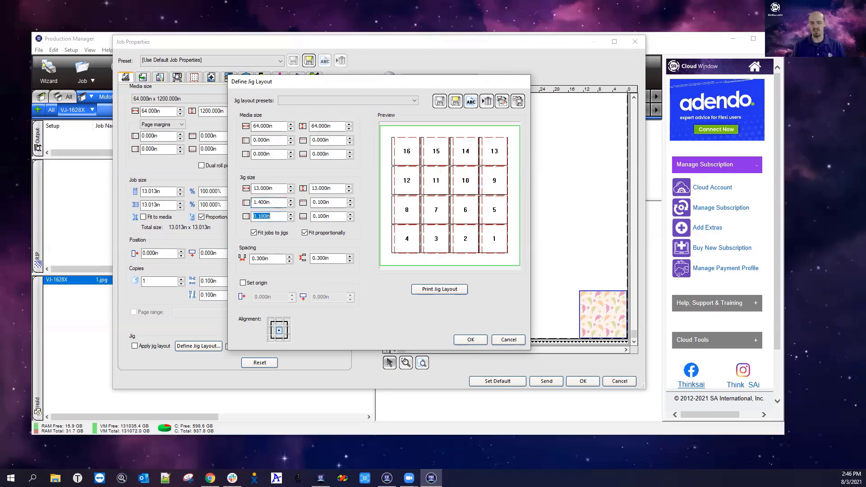
pyautogui.write('1.4')
pyautogui.press('Tab')
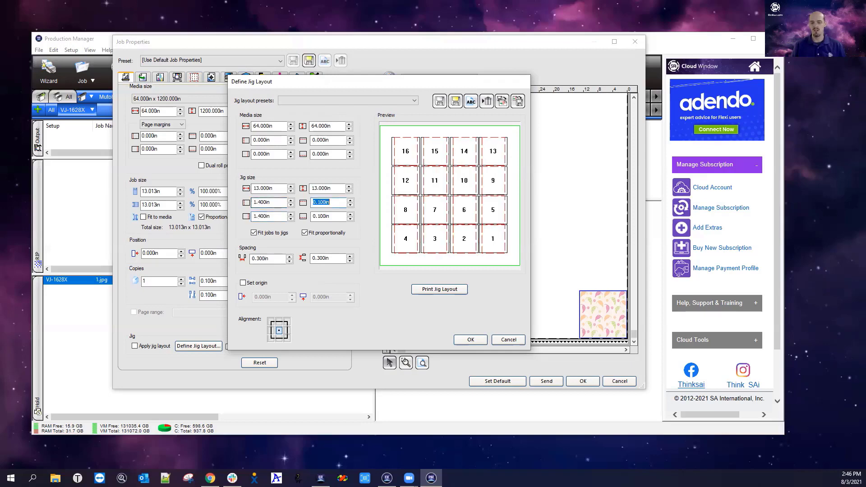
pyautogui.write('1.4')
pyautogui.press('Tab')
pyautogui.write('1.4')
pyautogui.press('Tab')
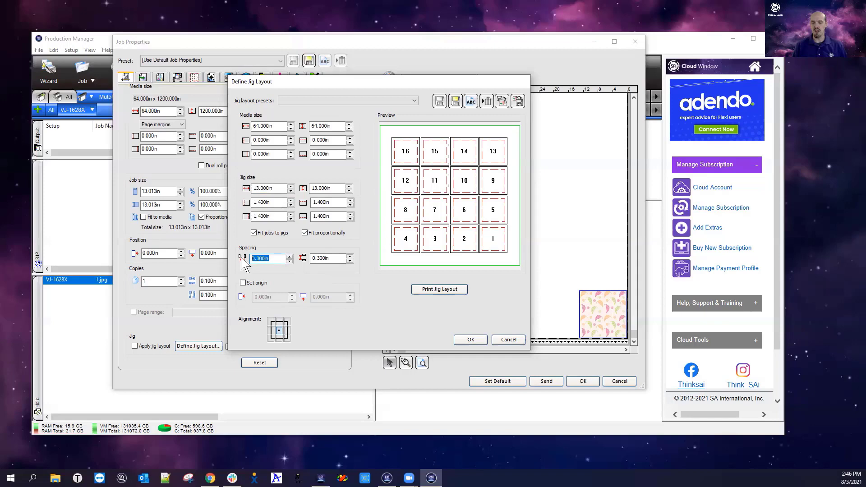
# - Change the jig spacing to 6 in, leaving nine jigs in a 3×3 grid
pyautogui.write('4.')
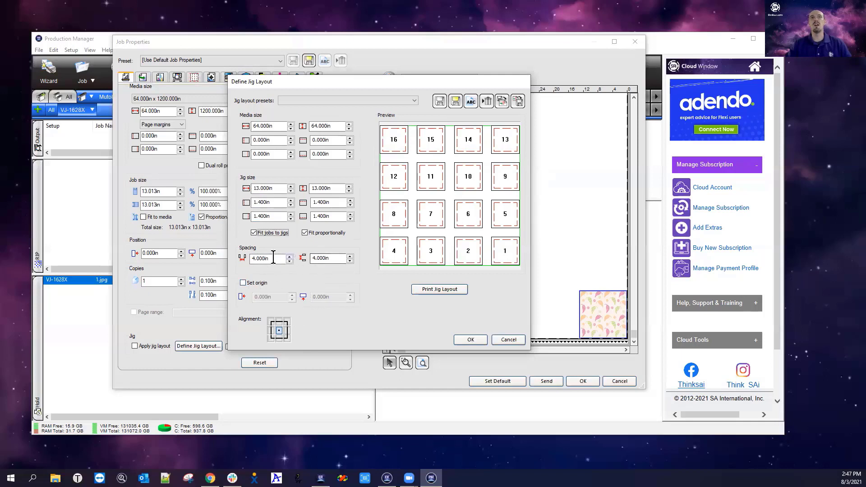
pyautogui.moveTo(273, 258); pyautogui.dragTo(251, 258)
pyautogui.write('6')
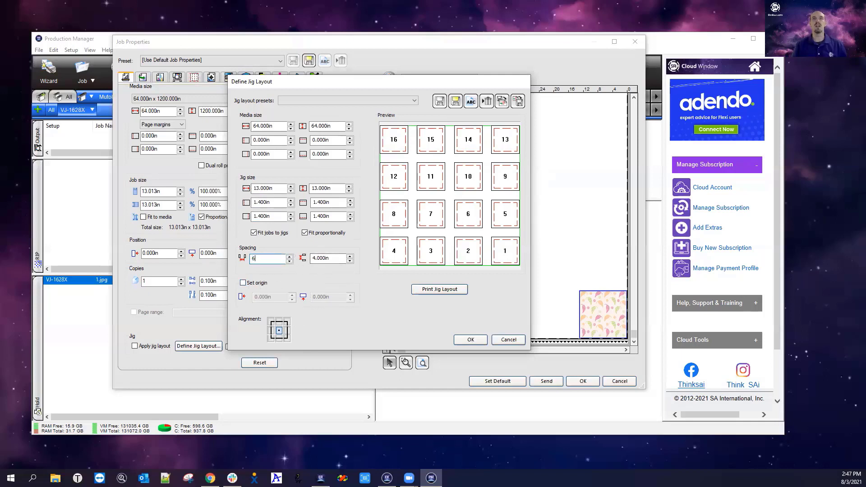
pyautogui.press('Tab')
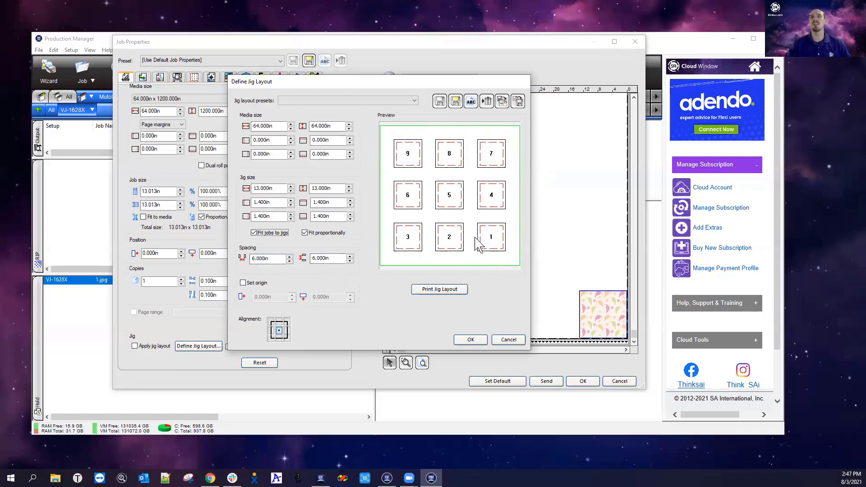
# - Try Set origin offsets of 6 in X and 3 in Y, then disable Set origin
pyautogui.click(242, 282)
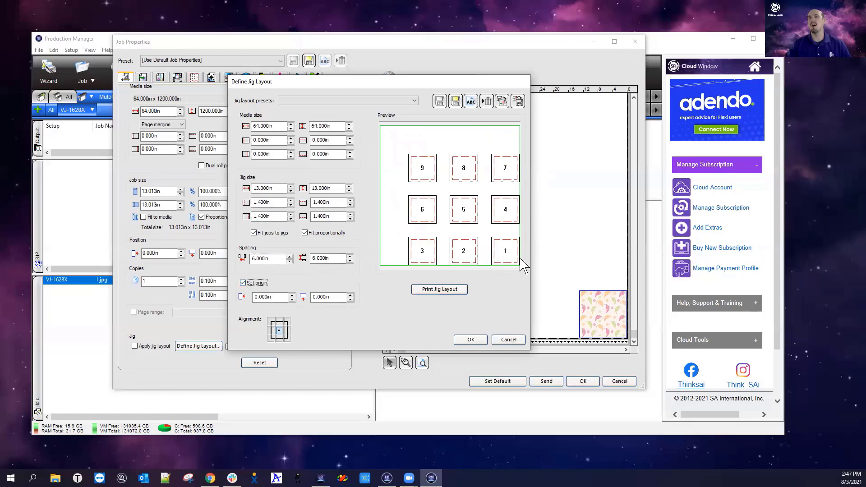
pyautogui.click(243, 283)
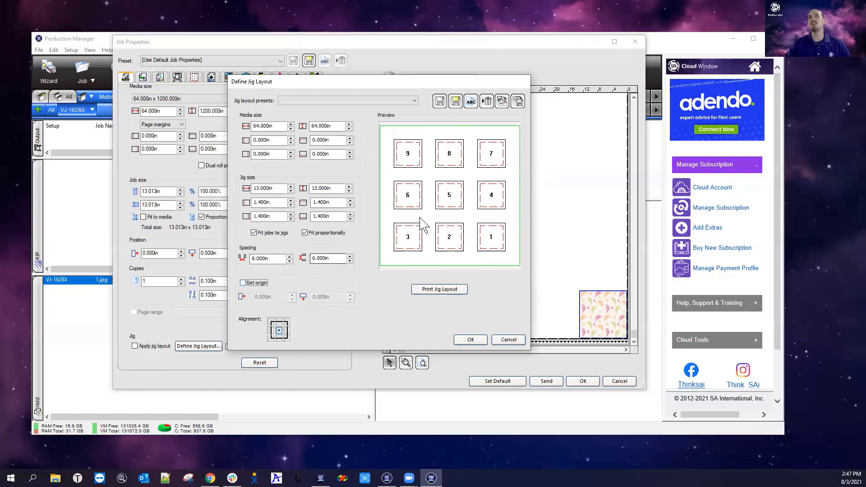
pyautogui.click(245, 283)
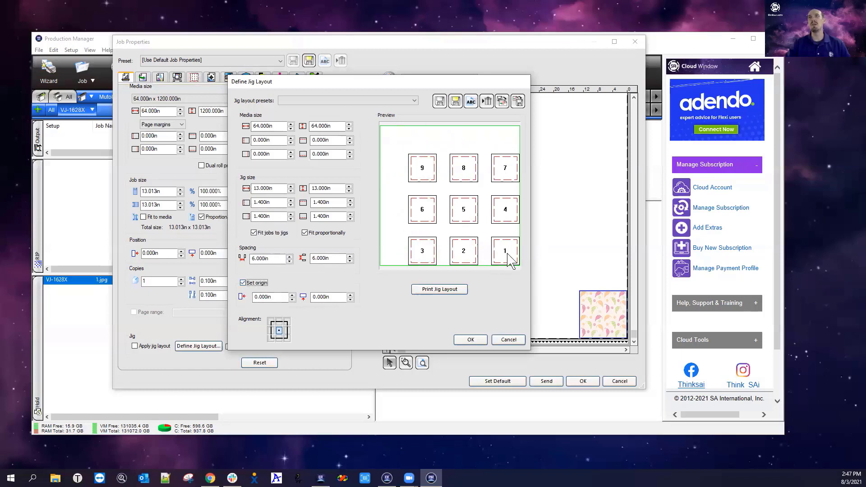
pyautogui.moveTo(284, 297); pyautogui.dragTo(244, 298)
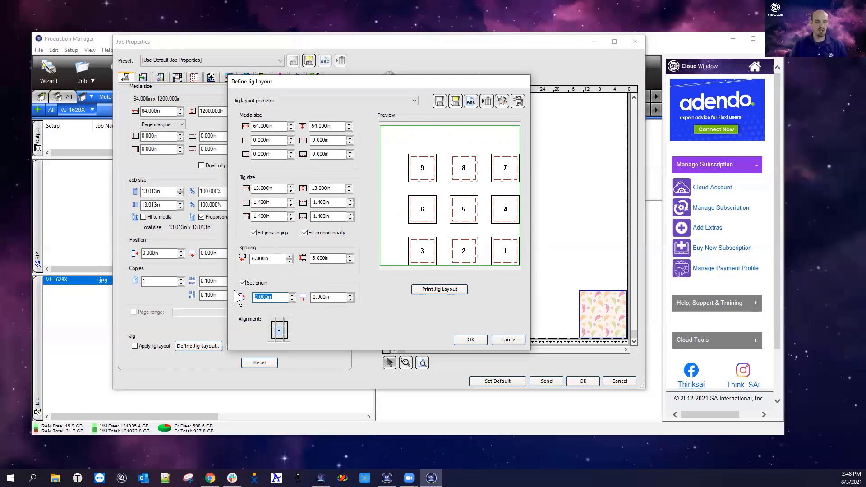
pyautogui.write('6')
pyautogui.press('Tab')
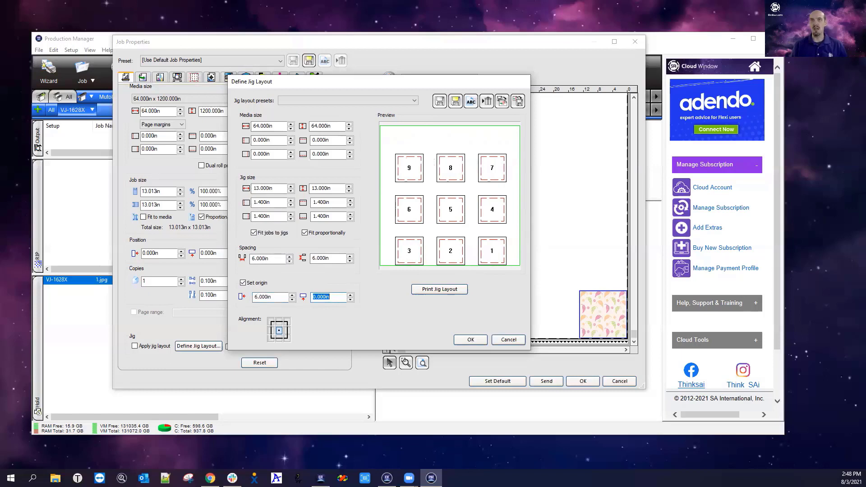
pyautogui.write('3')
pyautogui.press('Tab')
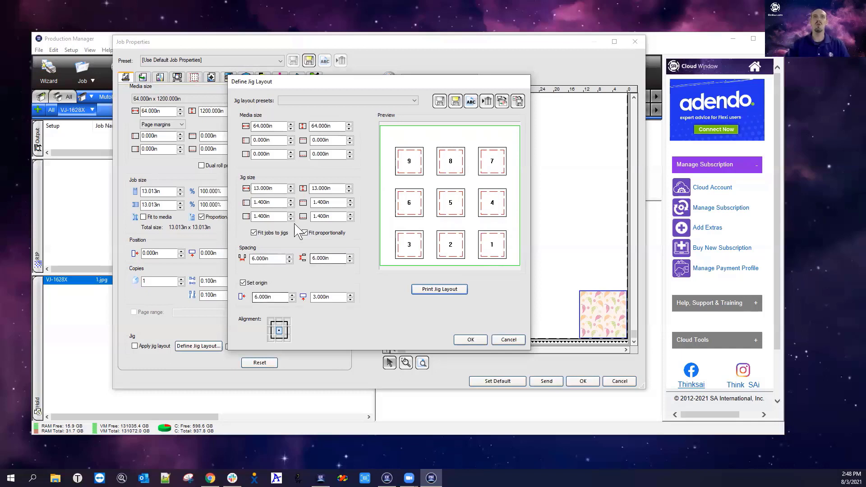
pyautogui.click(243, 283)
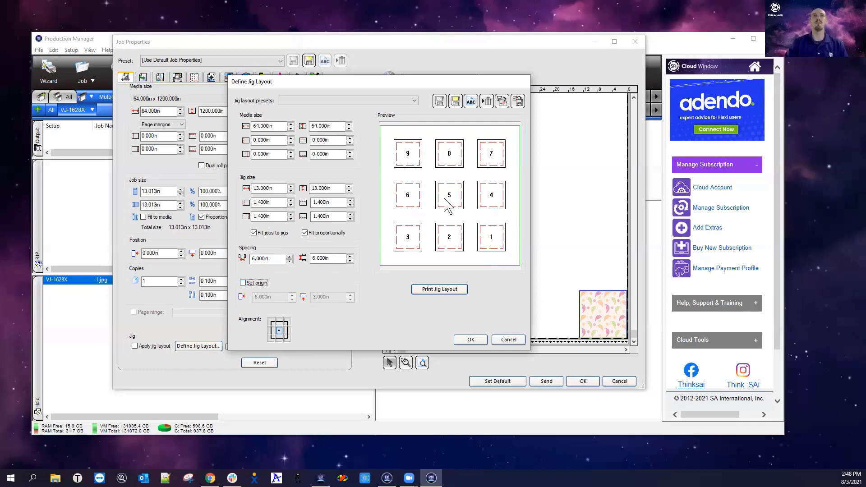
pyautogui.click(272, 337)
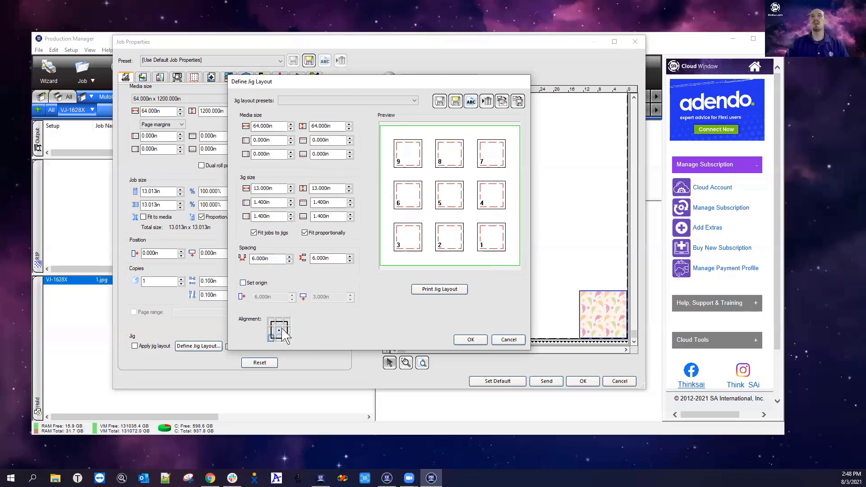
pyautogui.click(287, 321)
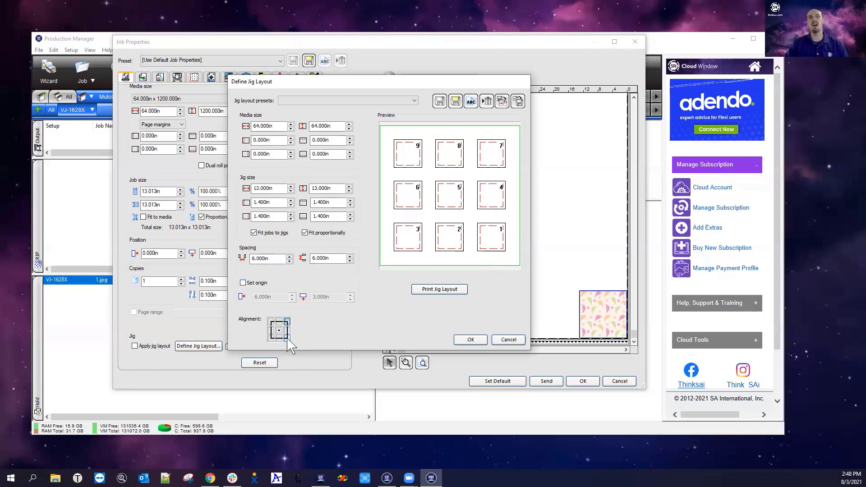
pyautogui.click(287, 337)
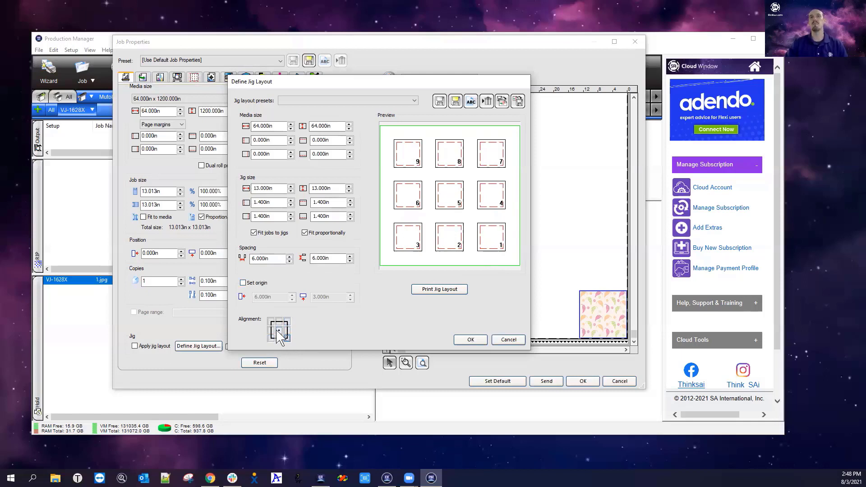
pyautogui.click(287, 329)
pyautogui.click(279, 321)
pyautogui.click(279, 330)
pyautogui.click(279, 332)
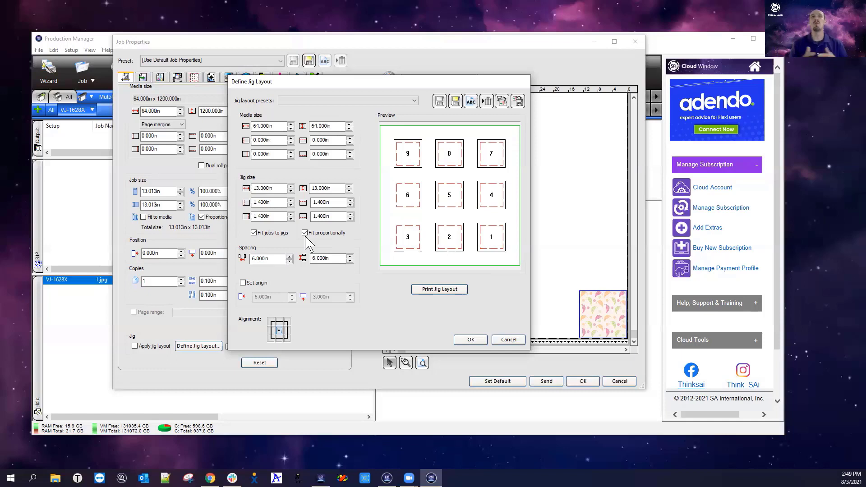
# - Widen the jigs to 16 in and apply the jig layout to 1.jpg
pyautogui.moveTo(277, 189); pyautogui.dragTo(246, 189)
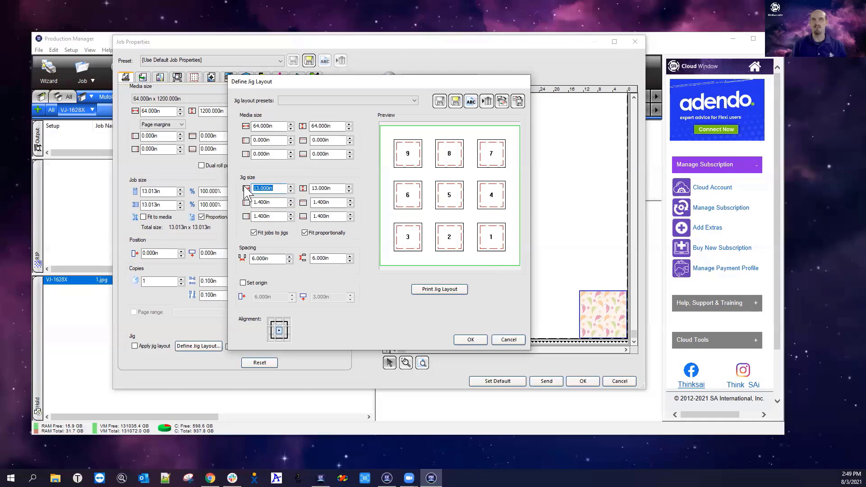
pyautogui.write('16')
pyautogui.press('Tab')
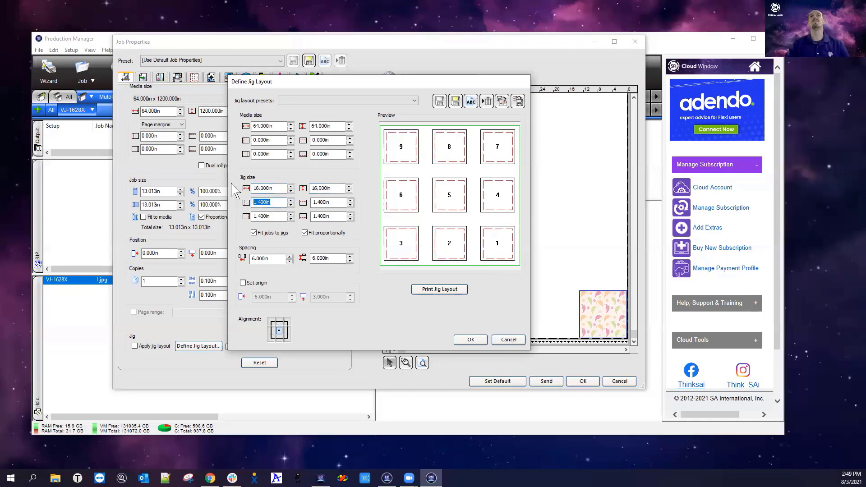
pyautogui.click(472, 340)
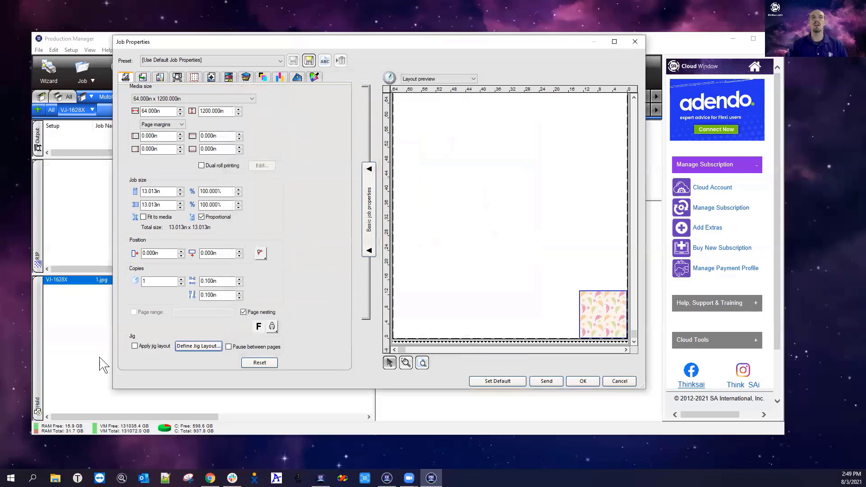
pyautogui.click(135, 346)
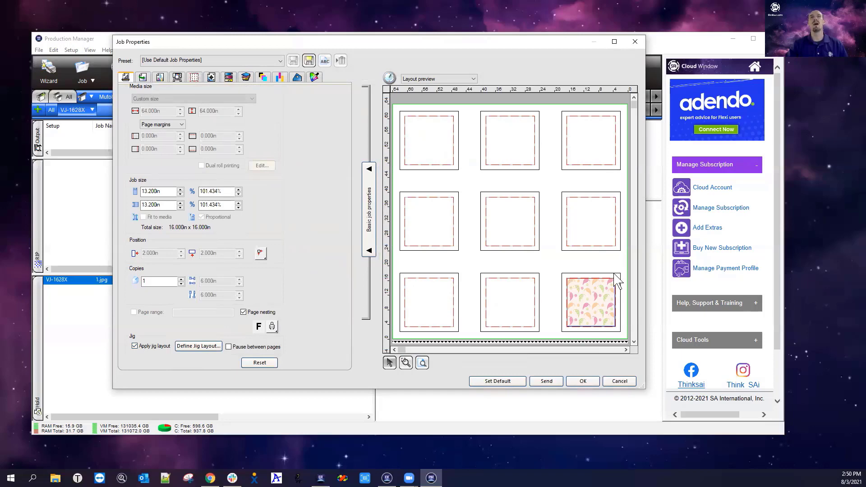
pyautogui.click(194, 347)
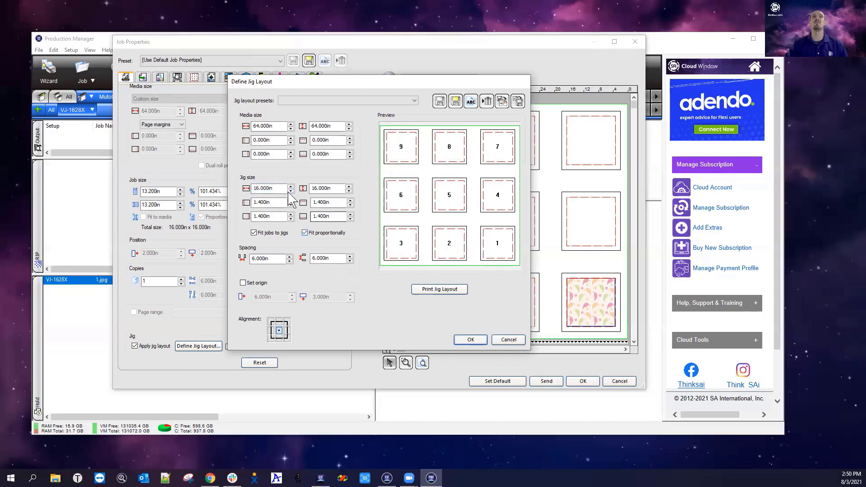
# - Change the jig width back to 13 in, making 13×16 in slots, and accept
pyautogui.moveTo(284, 188); pyautogui.dragTo(253, 189)
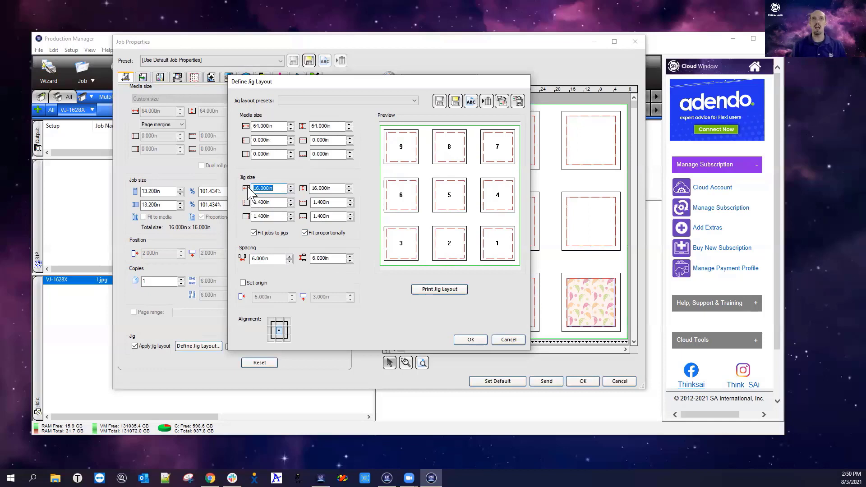
pyautogui.write('13')
pyautogui.press('Tab')
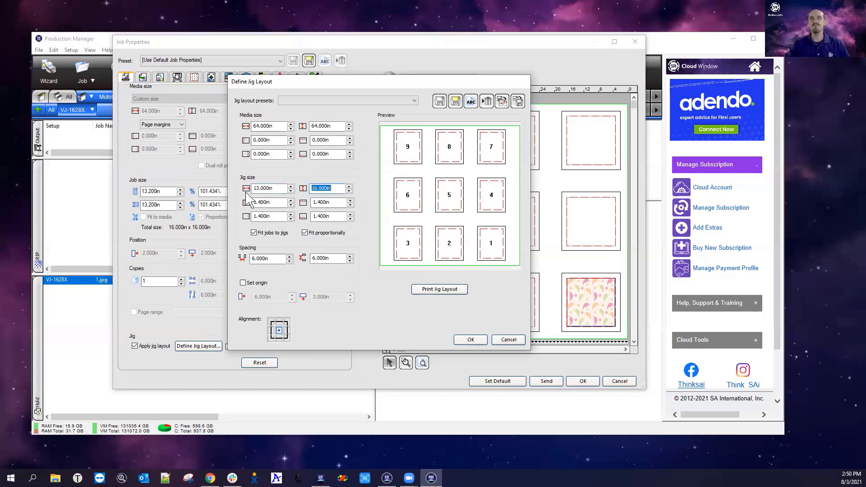
pyautogui.click(471, 342)
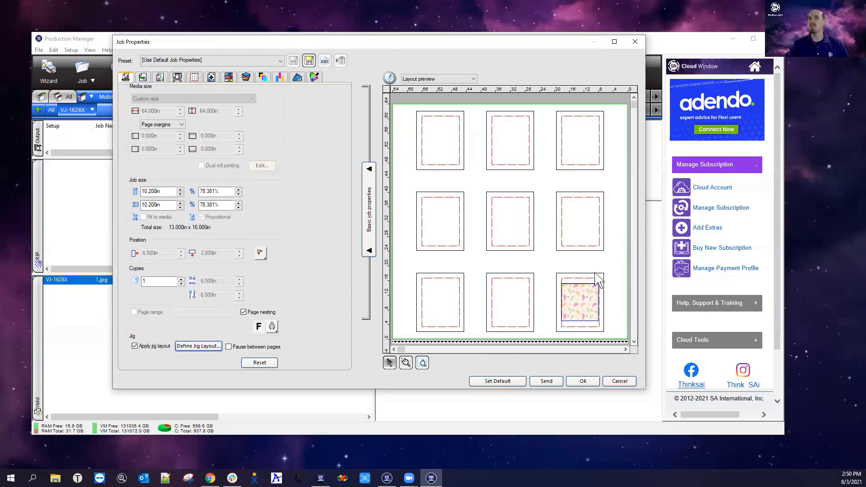
# - Turn off Fit proportionally so 1.jpg stretches to 10.2×13.2 in inside its jig
pyautogui.click(213, 347)
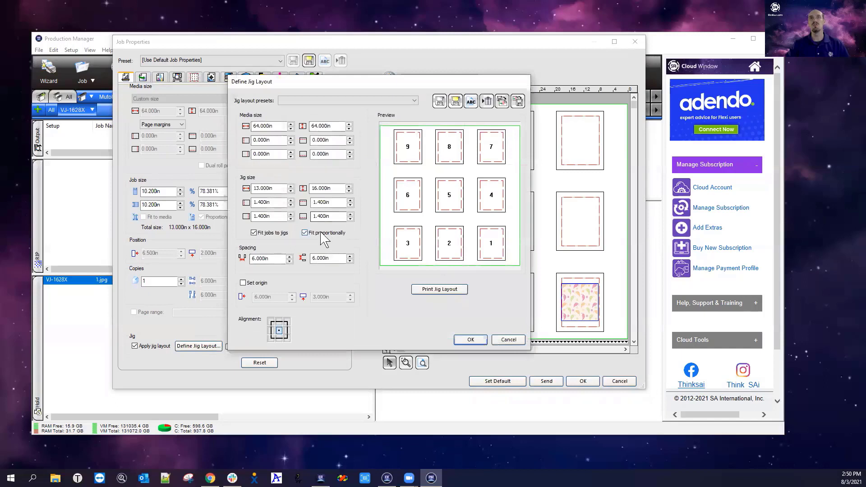
pyautogui.click(304, 233)
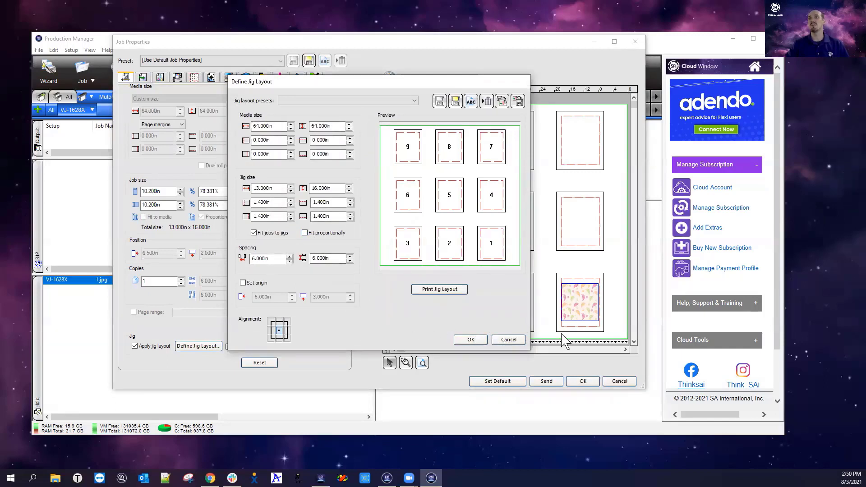
pyautogui.click(474, 338)
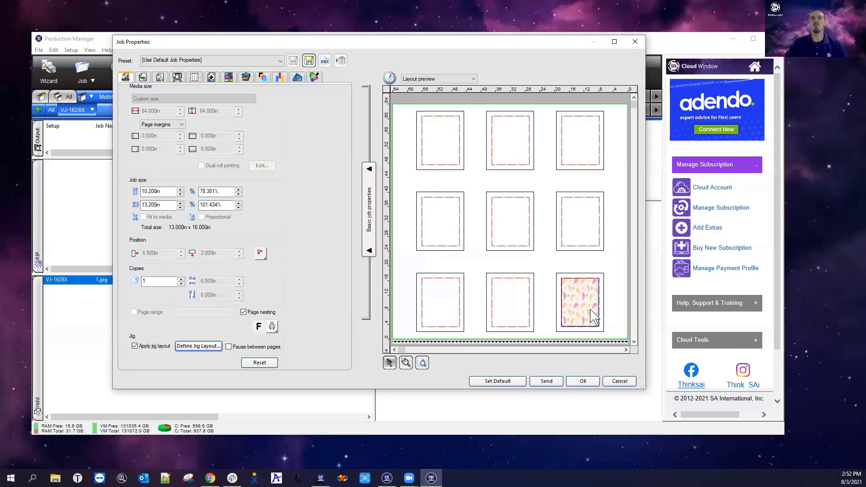
# - Turn off Fit jobs to jigs so 1.jpg returns to 13.013 in at 100%
pyautogui.click(190, 347)
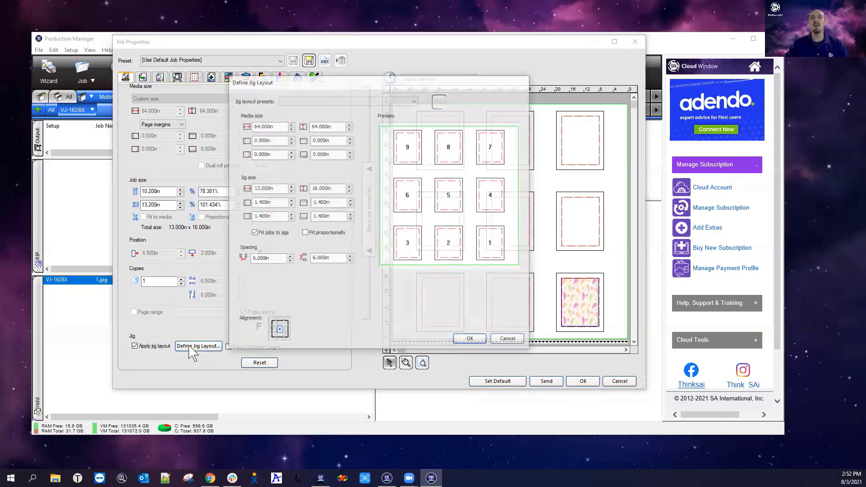
pyautogui.click(267, 233)
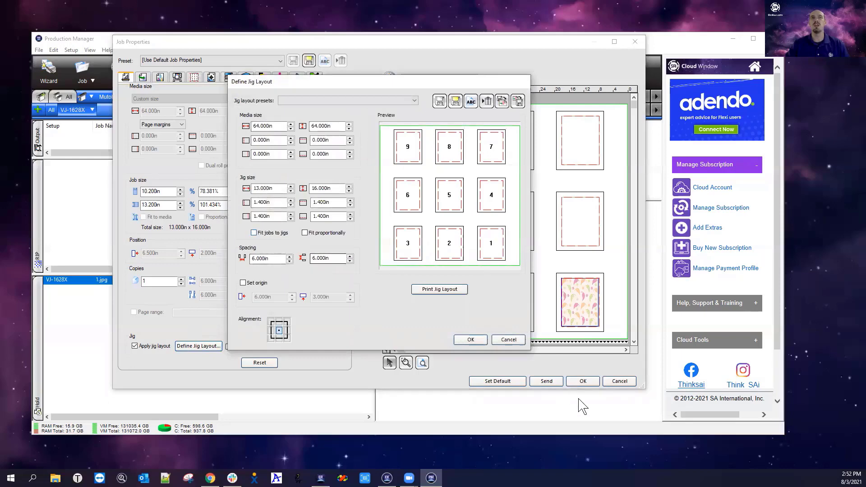
pyautogui.click(470, 340)
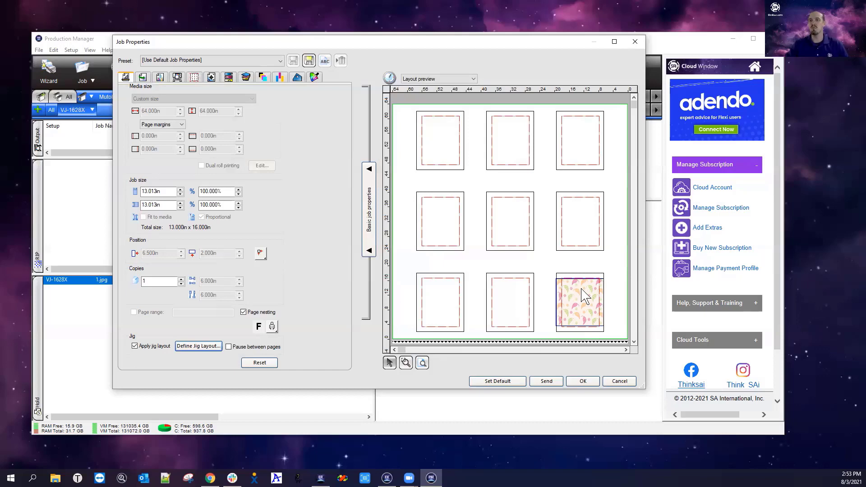
# - Apply 13-inch jigs with Fit jobs to jigs and proportional fitting on, scaling 1.jpg to 78.381%
pyautogui.click(205, 346)
pyautogui.click(253, 233)
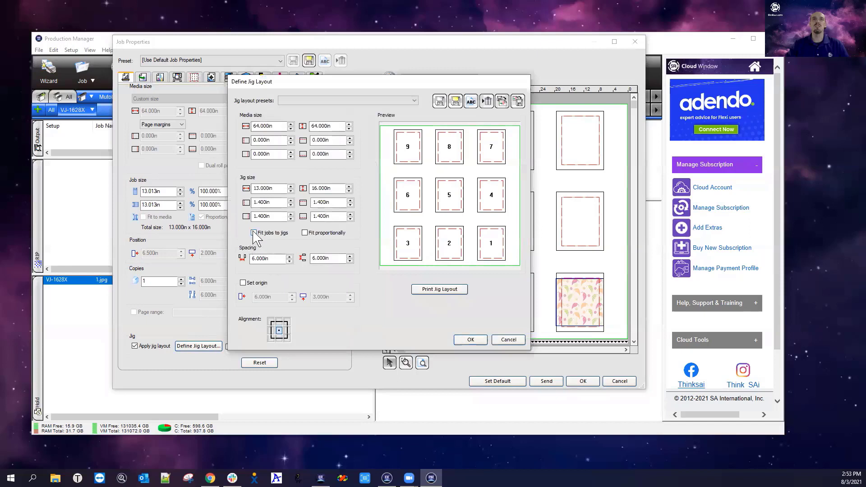
pyautogui.click(305, 233)
pyautogui.doubleClick(331, 188)
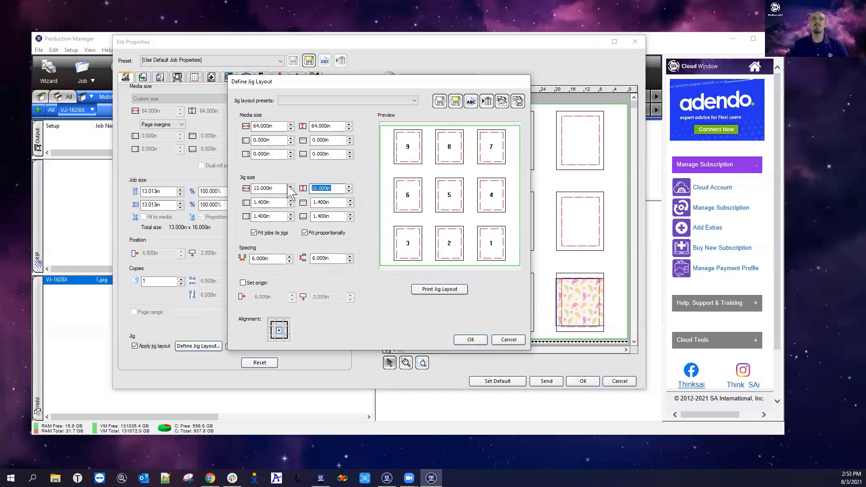
pyautogui.write('13')
pyautogui.press('Tab')
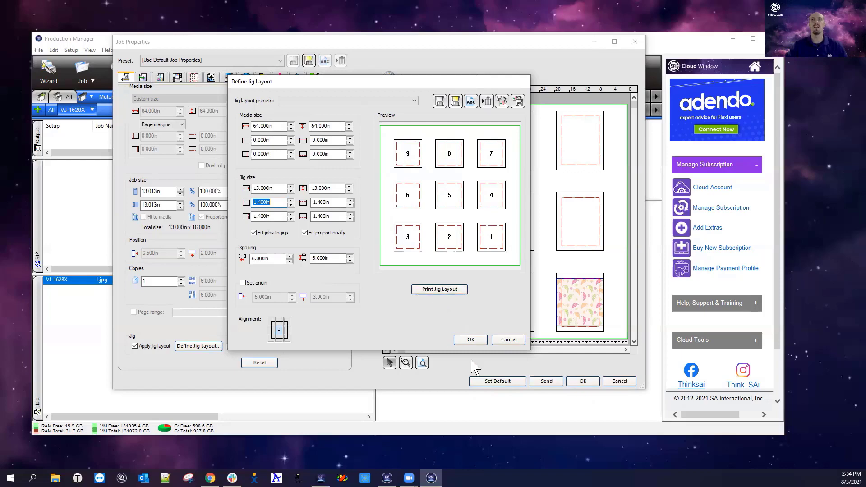
pyautogui.click(471, 341)
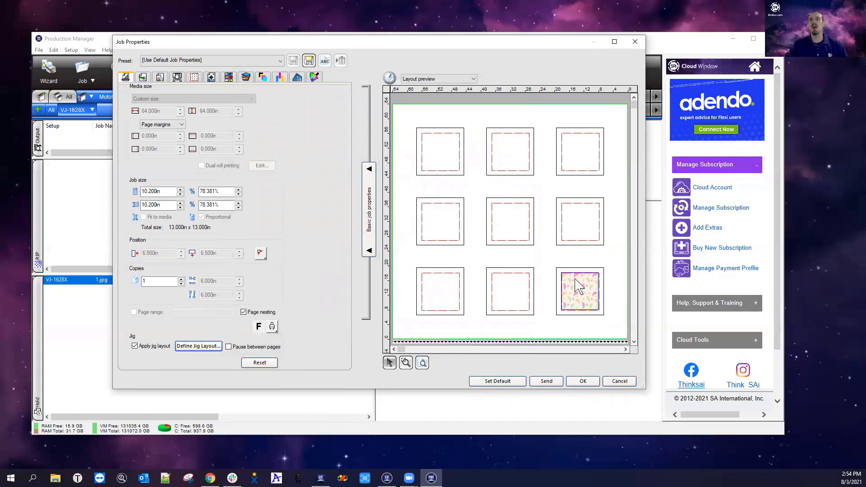
pyautogui.click(181, 279)
pyautogui.click(181, 279)
pyautogui.click(181, 278)
pyautogui.click(181, 279)
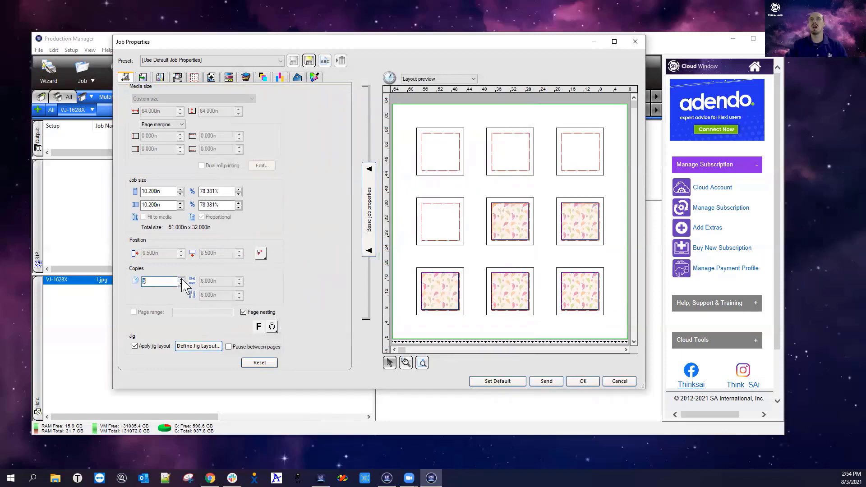
pyautogui.click(181, 279)
pyautogui.click(180, 279)
pyautogui.click(180, 278)
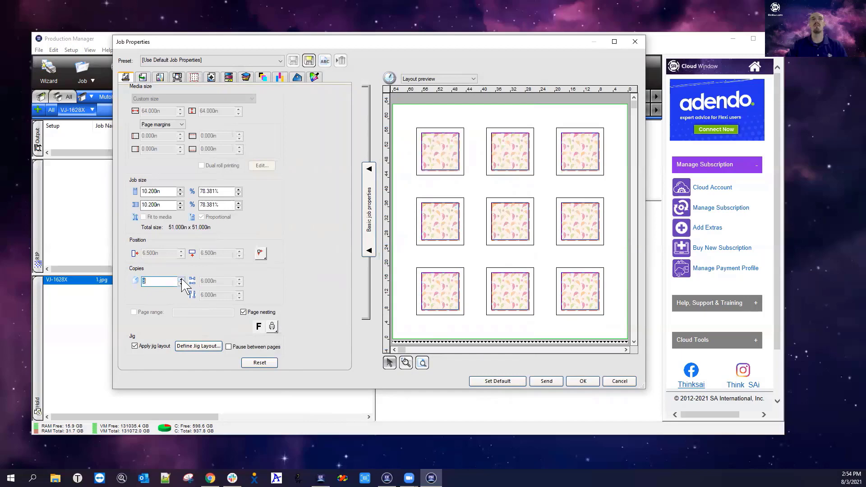
pyautogui.click(180, 279)
pyautogui.click(181, 278)
pyautogui.click(181, 279)
pyautogui.click(181, 279)
pyautogui.click(181, 279)
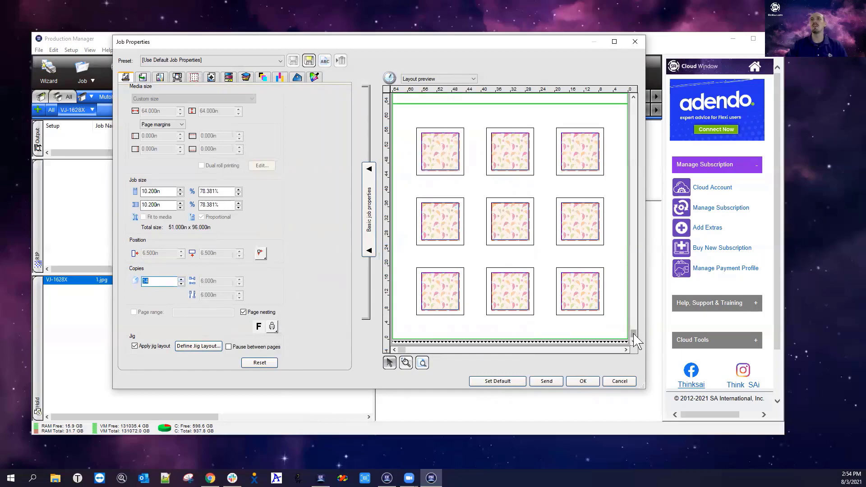
pyautogui.moveTo(634, 336); pyautogui.dragTo(636, 150)
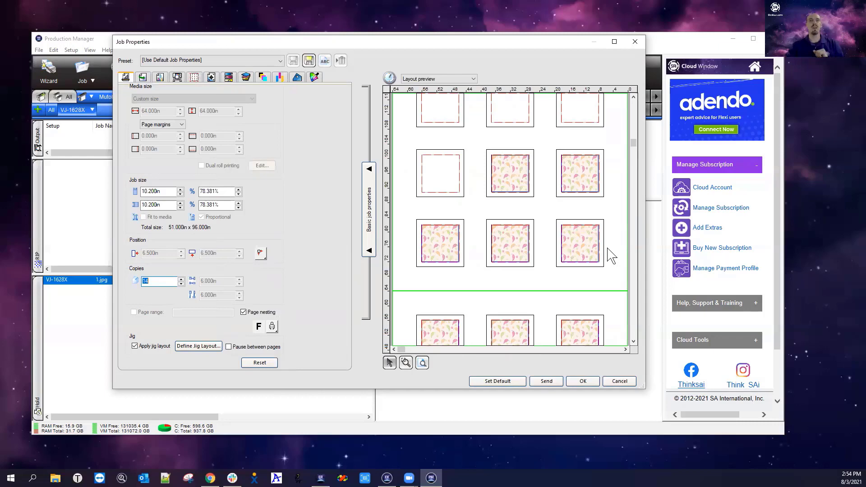
# - Enable the Jig 'Pause between pages' option for the 1.jpg job
pyautogui.click(229, 346)
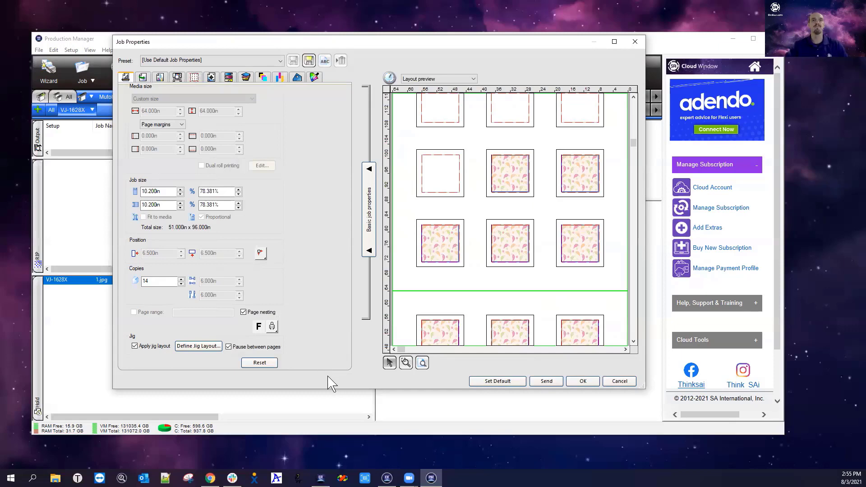
# - Untick Pause between pages, set copies from 14 to 1, and cancel the property changes
pyautogui.click(246, 348)
pyautogui.click(156, 282)
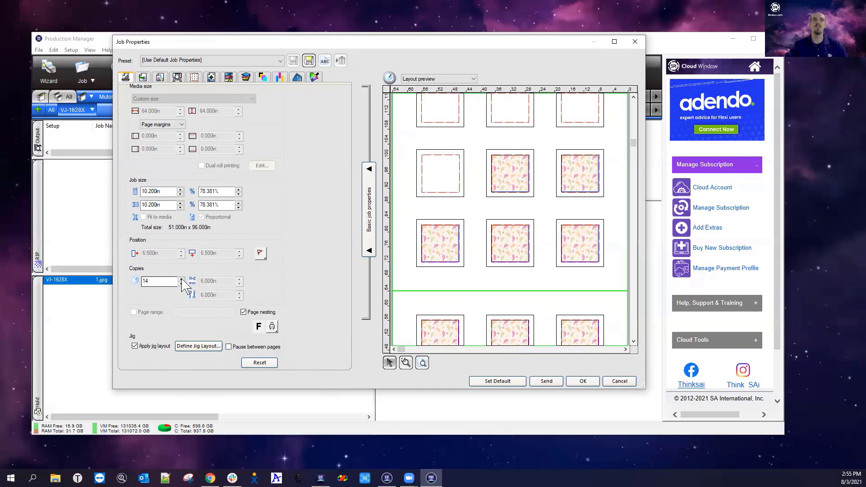
pyautogui.moveTo(134, 285); pyautogui.dragTo(124, 289)
pyautogui.write('1')
pyautogui.press('Tab')
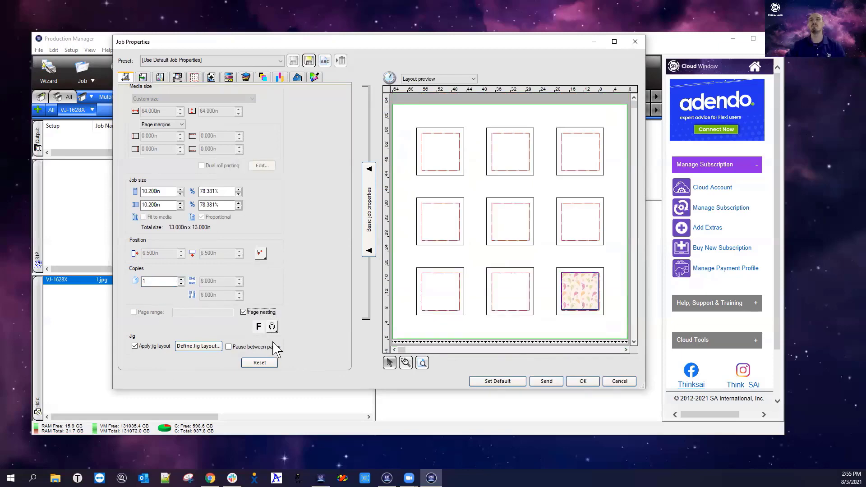
pyautogui.click(622, 384)
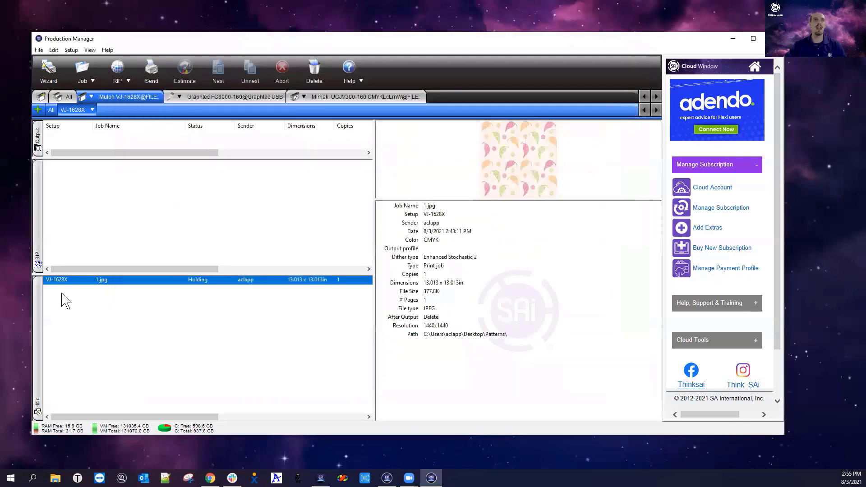
# - Delete the 1.jpg job and start a new Add Job on the Patterns folder
pyautogui.rightClick(82, 281)
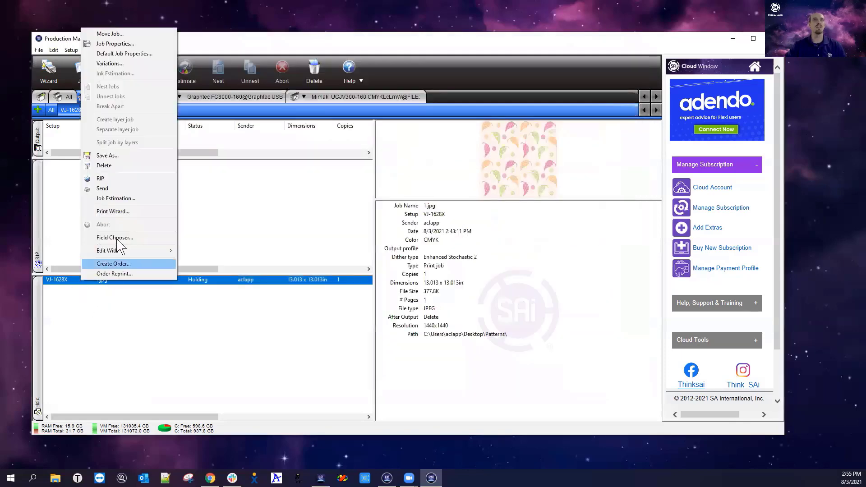
pyautogui.click(113, 165)
pyautogui.click(92, 109)
pyautogui.click(108, 123)
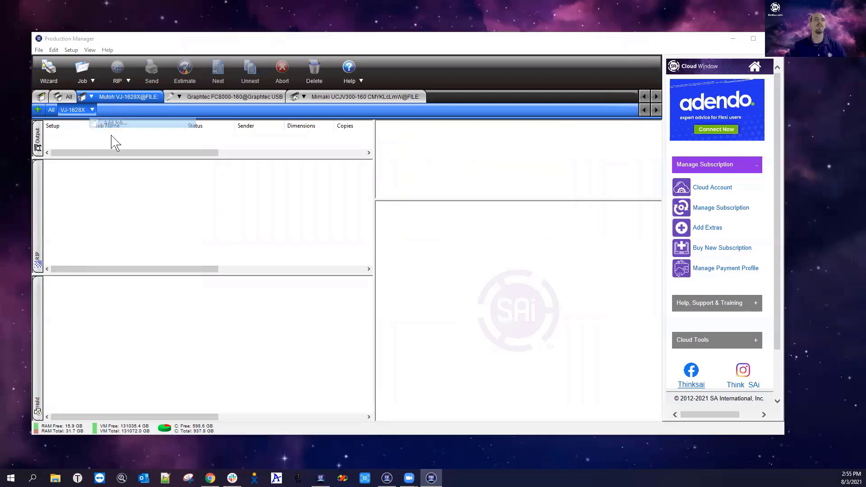
# - Add 1.jpg through 8.jpg as eight separate jobs
pyautogui.click(312, 161)
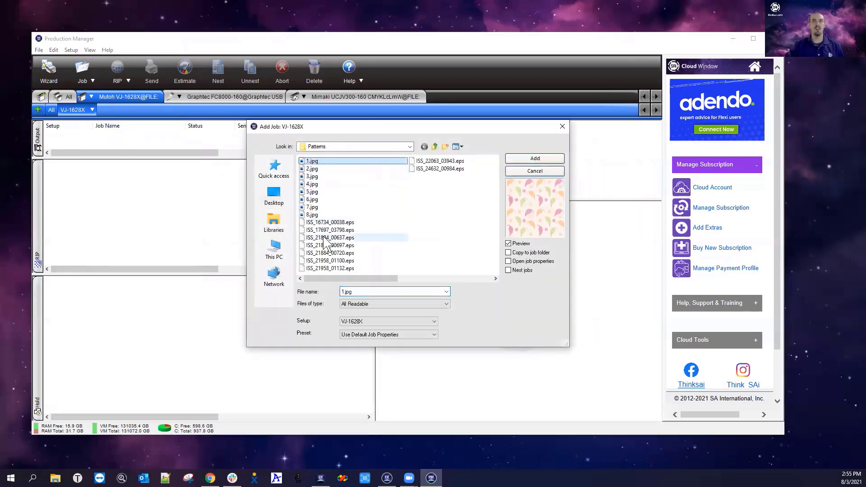
pyautogui.keyDown('shift'); pyautogui.click(312, 215); pyautogui.keyUp('shift')
pyautogui.click(515, 160)
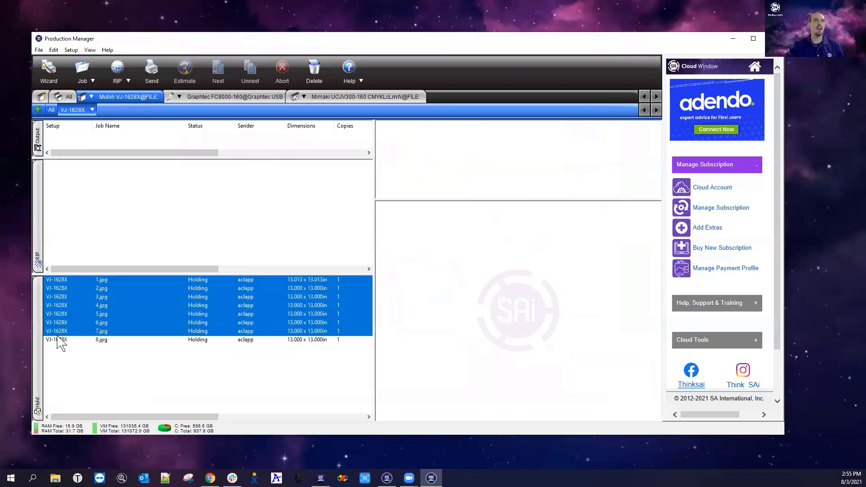
# - Nest the eight held jobs into one job and open its properties
pyautogui.keyDown('shift'); pyautogui.click(59, 339); pyautogui.keyUp('shift')
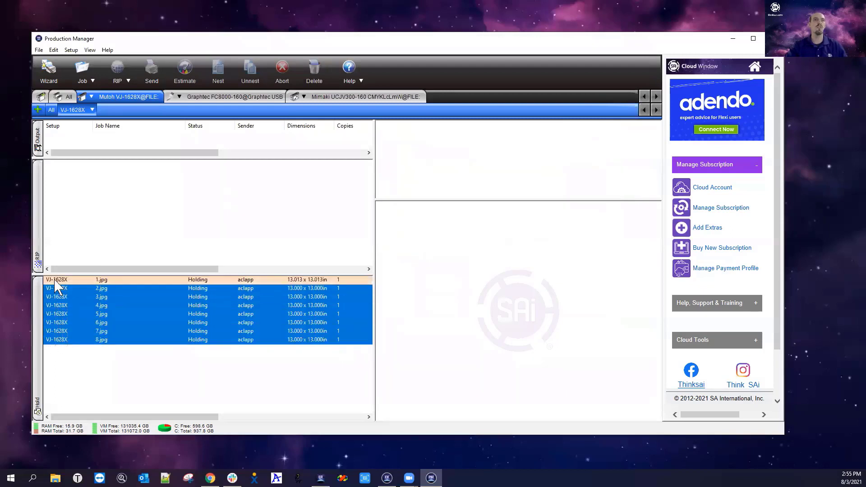
pyautogui.click(227, 80)
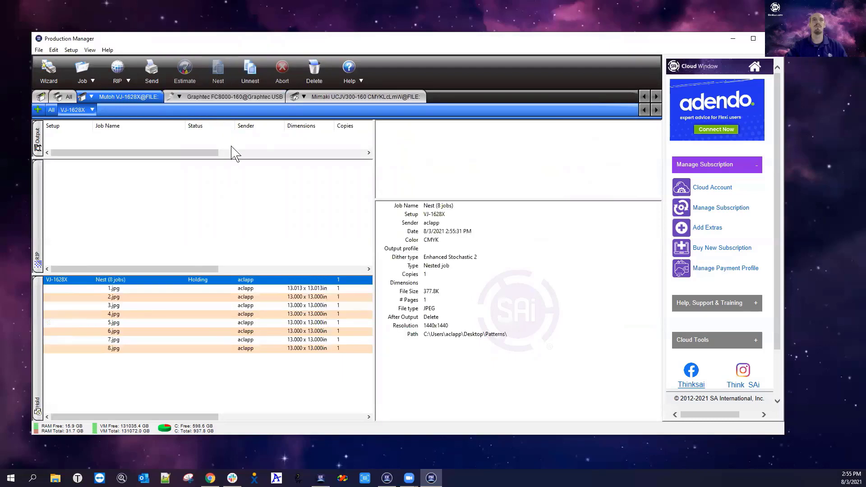
pyautogui.doubleClick(100, 281)
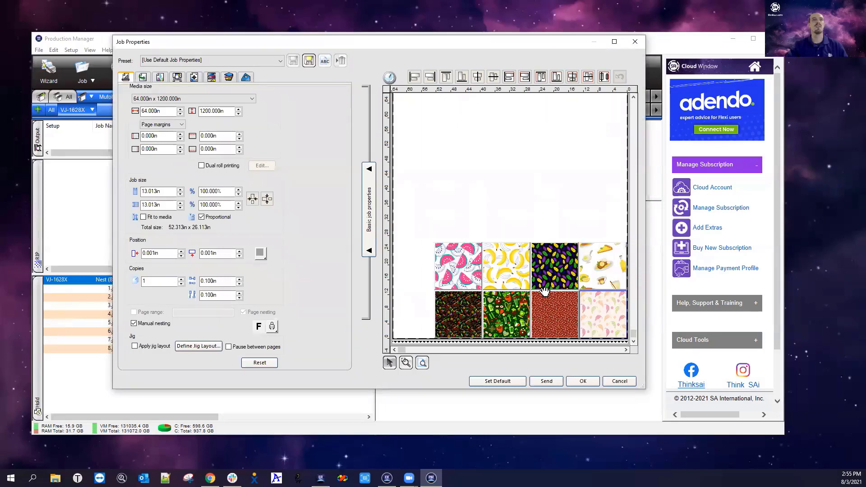
# - Set the jig layout media size to 64×64 inches
pyautogui.click(195, 346)
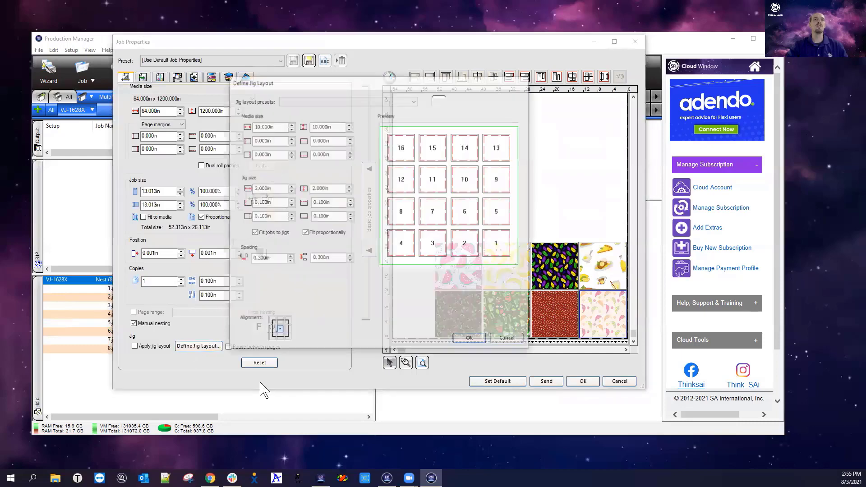
pyautogui.moveTo(280, 127); pyautogui.dragTo(244, 135)
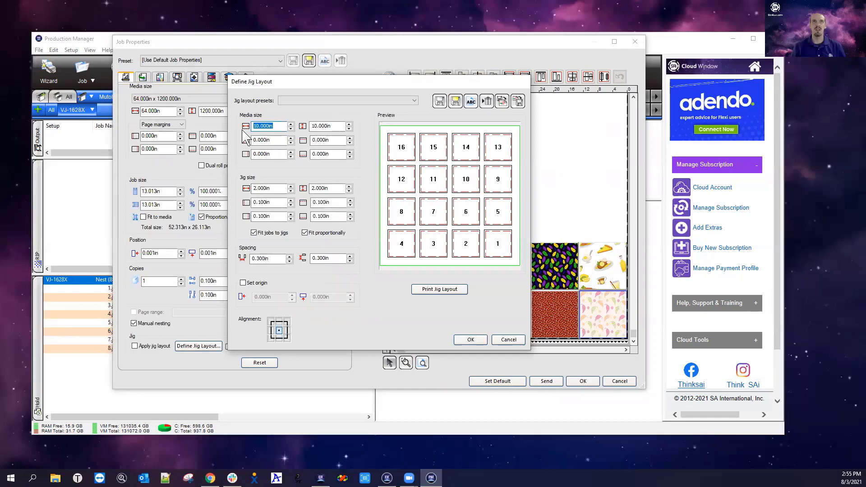
pyautogui.write('64')
pyautogui.press('Tab')
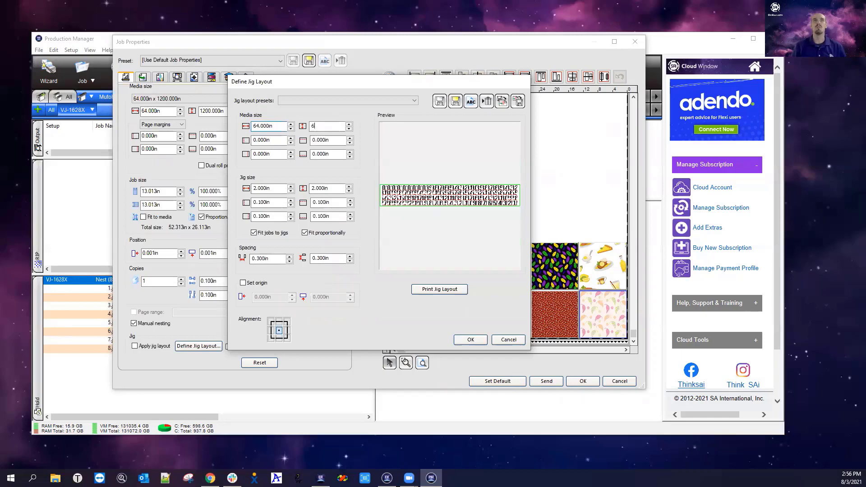
pyautogui.write('64')
pyautogui.press('Tab')
# - Make the jigs 13×13 inches with 0.5-inch spacing and accept the layout
pyautogui.press('Tab')
pyautogui.press('Tab')
pyautogui.press('Tab')
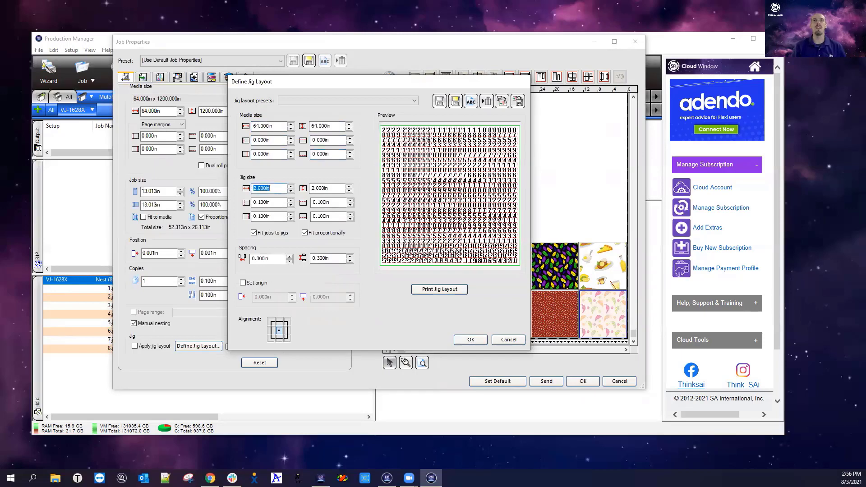
pyautogui.write('13')
pyautogui.press('Tab')
pyautogui.write('13')
pyautogui.press('Tab')
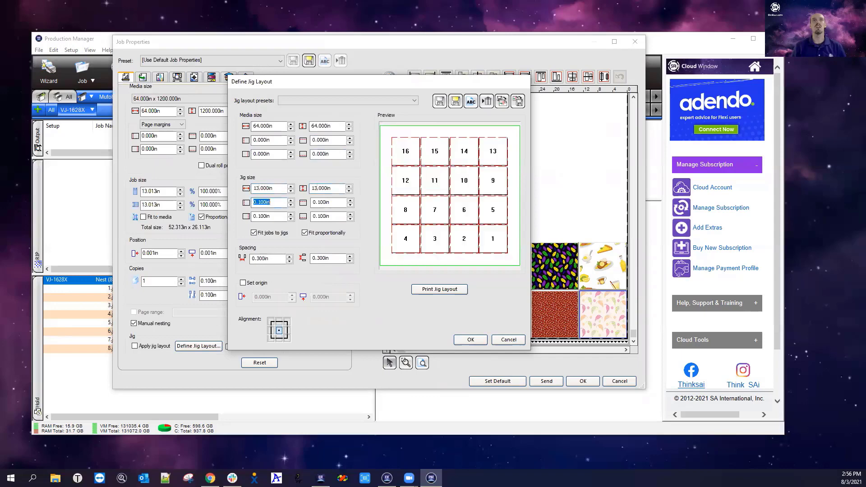
pyautogui.press('Tab')
pyautogui.press('Tab')
pyautogui.press('Tab')
pyautogui.press('Tab')
pyautogui.write('.5')
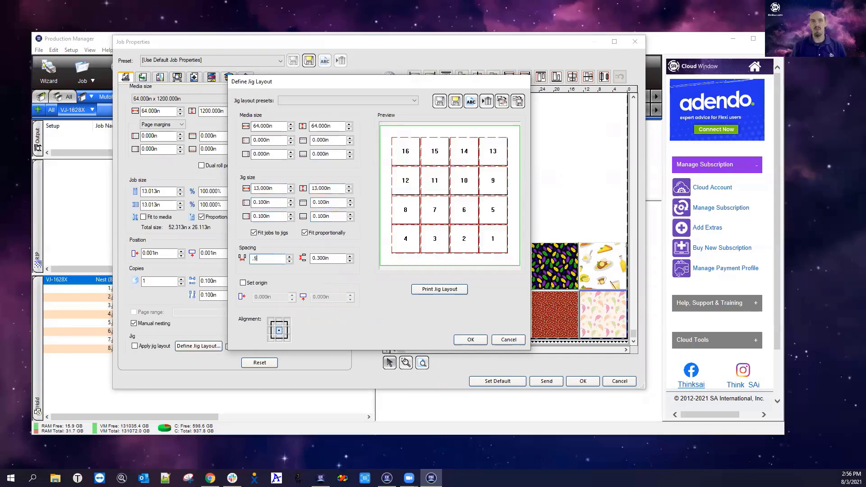
pyautogui.press('Tab')
pyautogui.write('.5')
pyautogui.press('Tab')
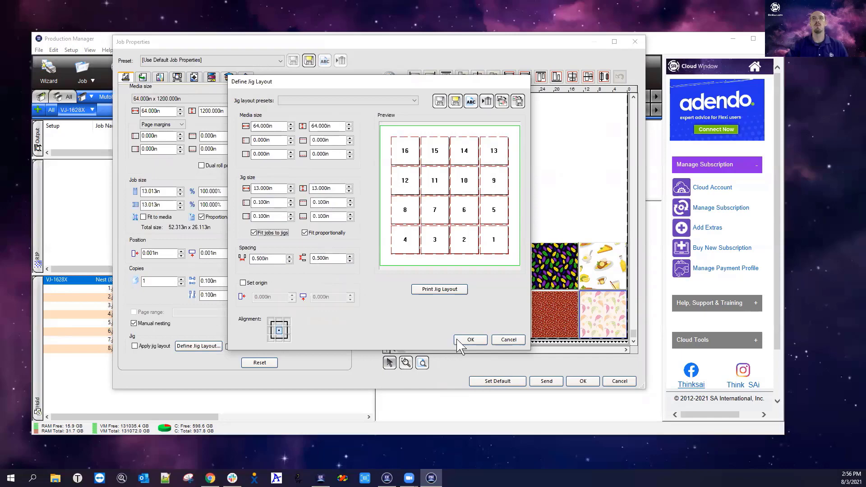
pyautogui.click(470, 340)
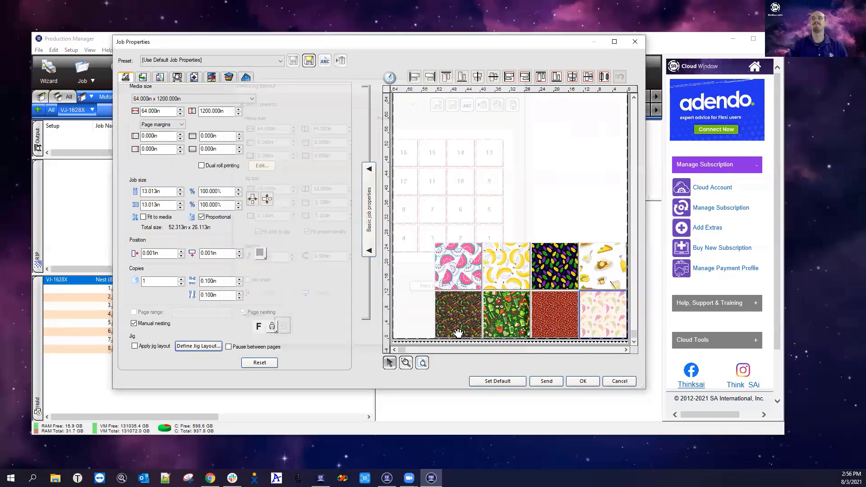
pyautogui.click(135, 346)
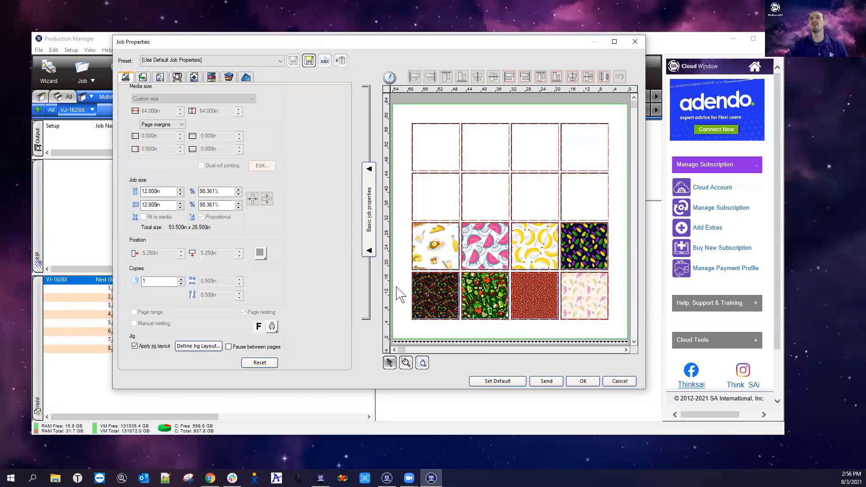
pyautogui.click(181, 278)
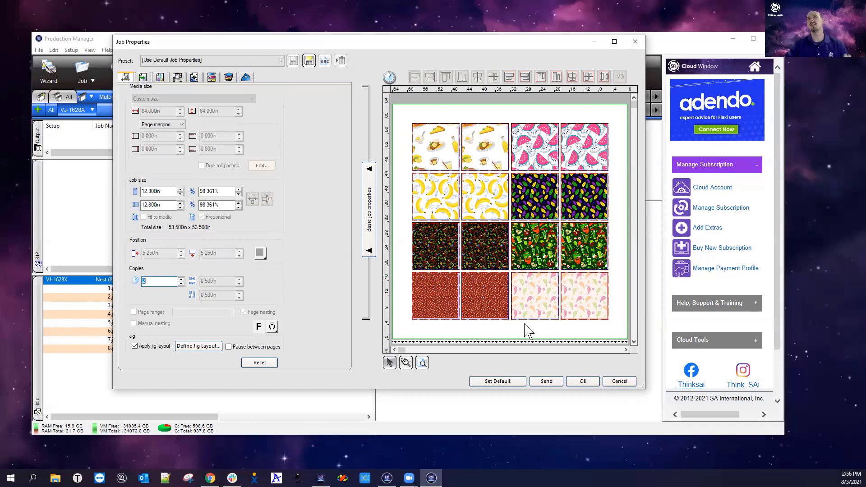
pyautogui.click(181, 284)
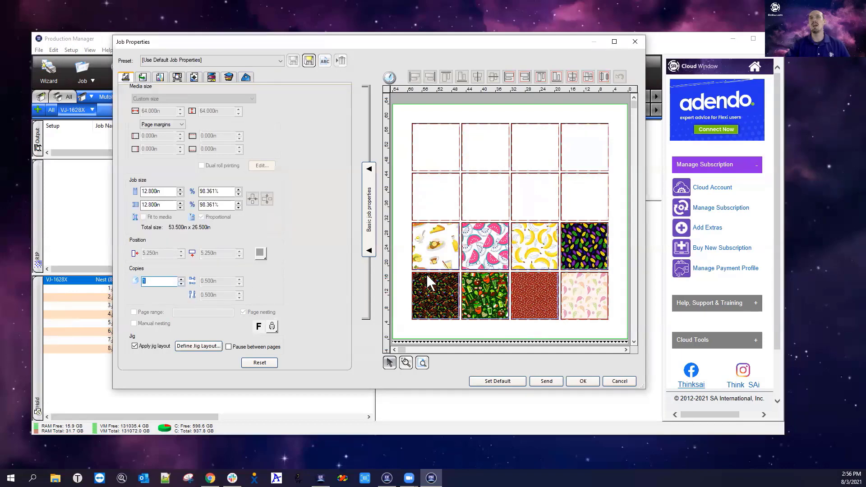
pyautogui.click(535, 255)
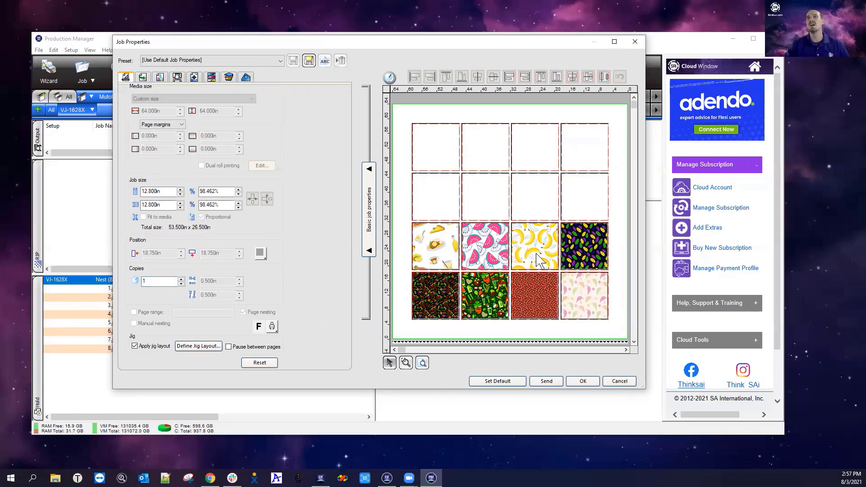
# - Select the red, purple and banana tiles and zoom in on the tile layout
pyautogui.click(540, 291)
pyautogui.click(585, 298)
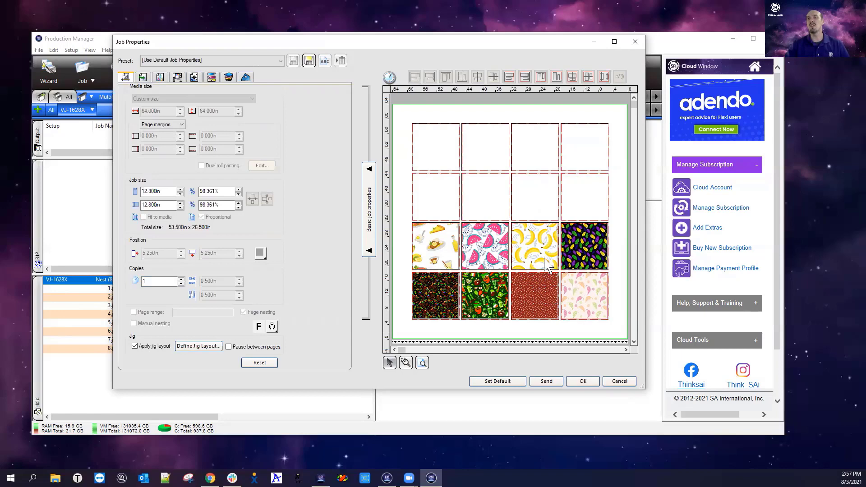
pyautogui.click(561, 253)
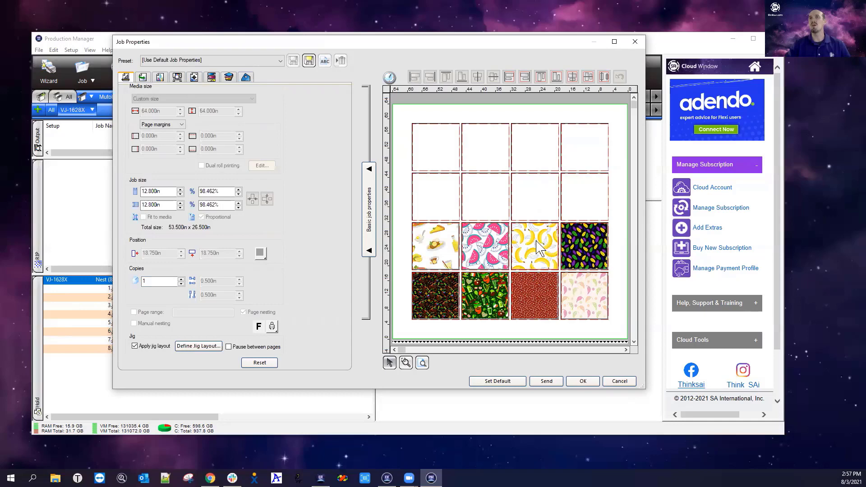
pyautogui.click(406, 362)
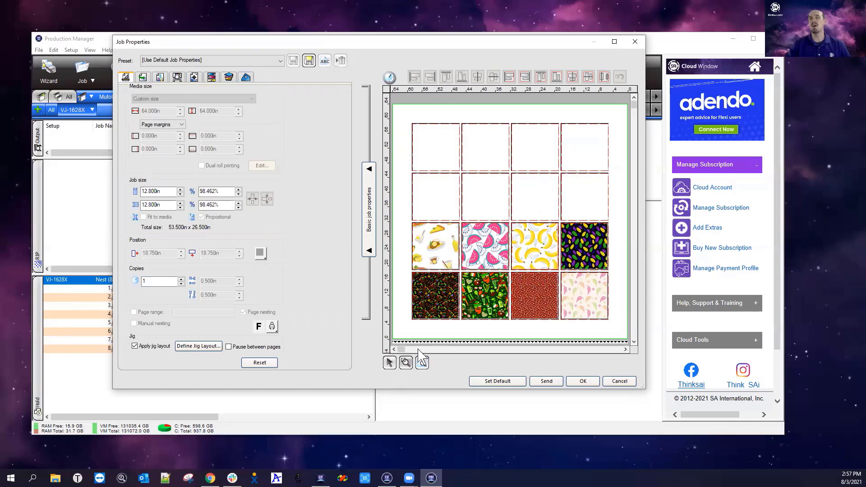
pyautogui.moveTo(493, 209); pyautogui.dragTo(594, 284)
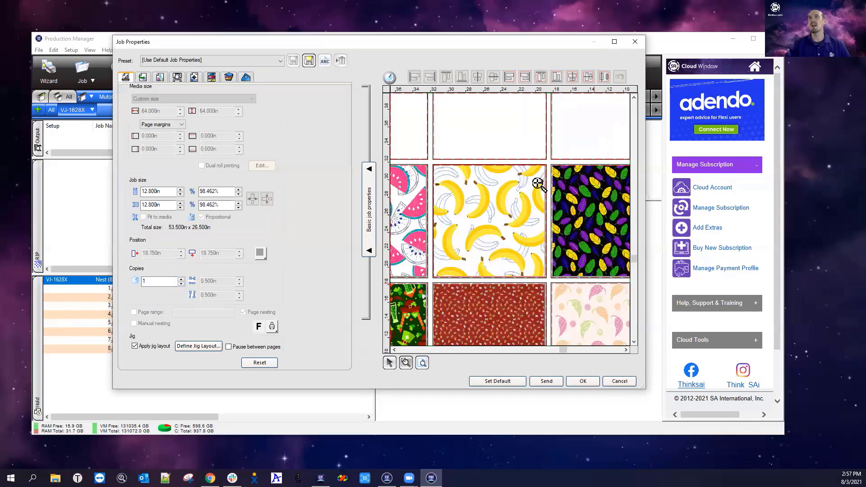
pyautogui.click(422, 362)
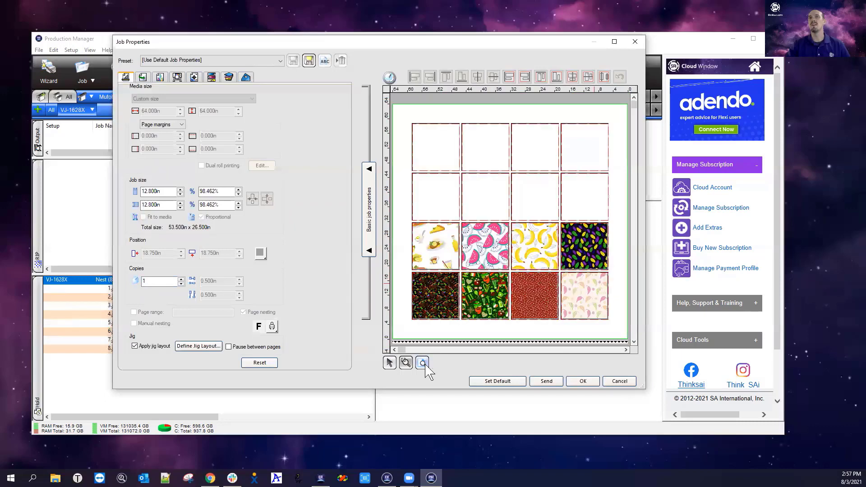
# - Raise the banana pattern's copies, filling extra jig rows up to 53.5×77in
pyautogui.click(181, 279)
pyautogui.click(181, 278)
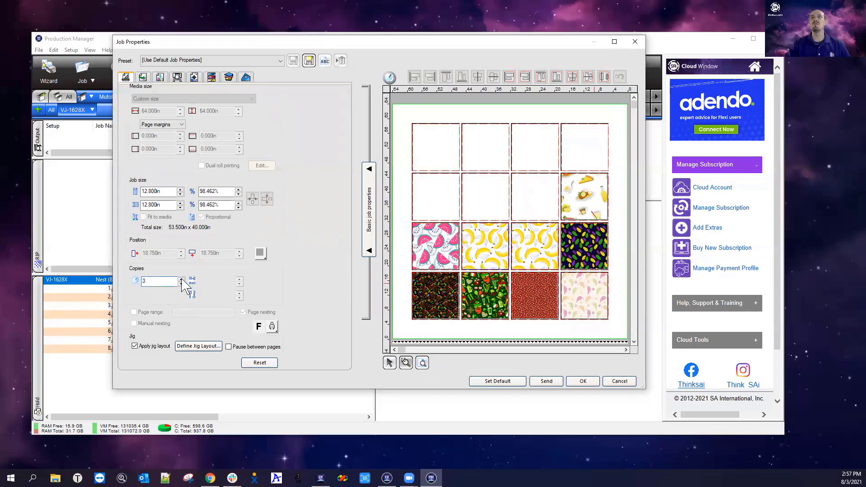
pyautogui.click(181, 278)
pyautogui.click(181, 279)
pyautogui.click(181, 278)
pyautogui.click(181, 279)
pyautogui.click(181, 279)
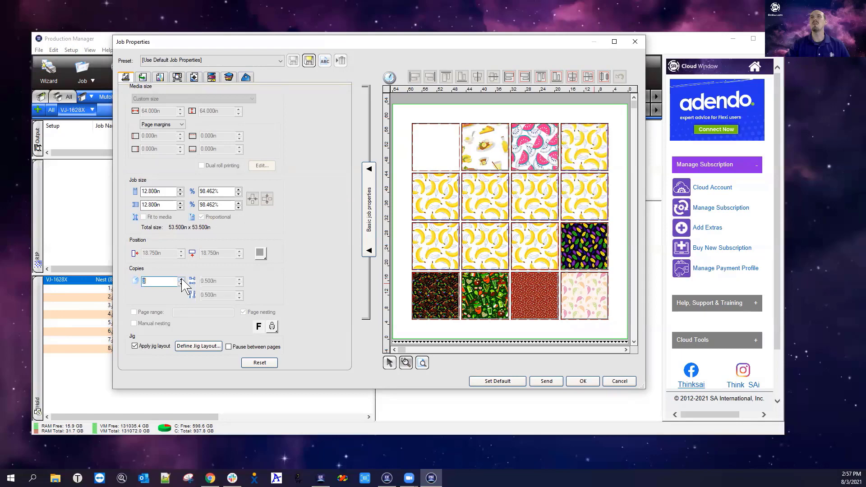
pyautogui.click(181, 278)
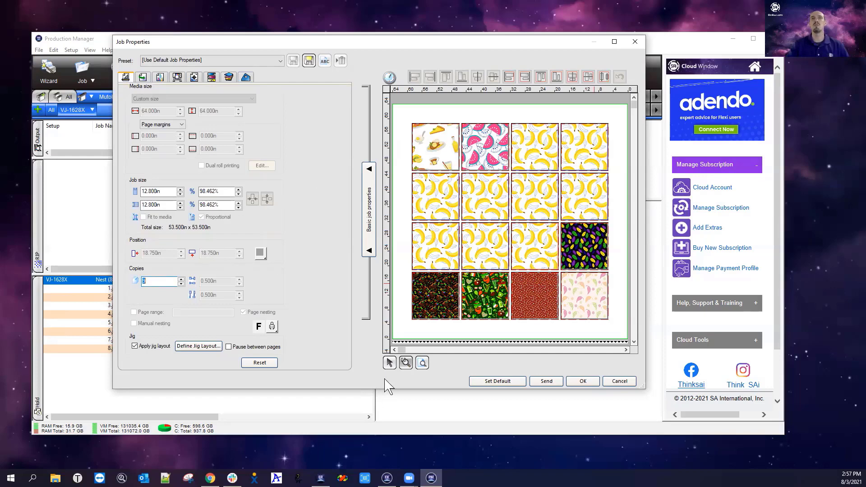
pyautogui.click(390, 363)
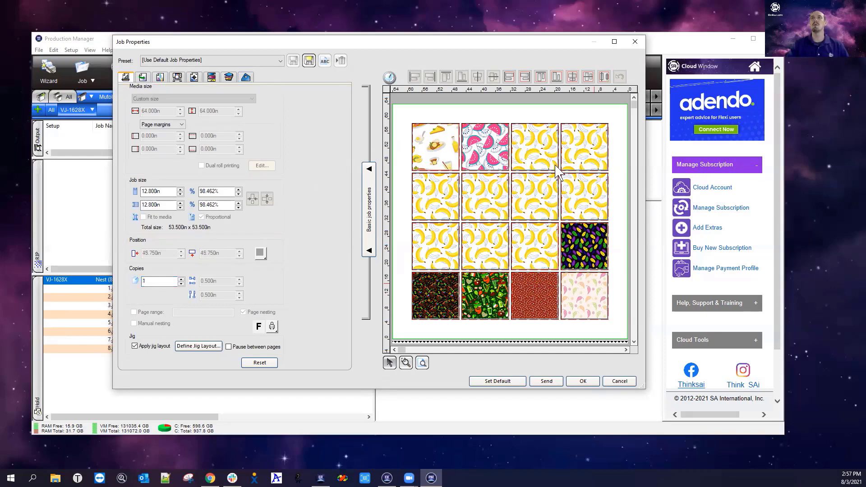
pyautogui.click(181, 279)
pyautogui.click(181, 278)
pyautogui.click(181, 279)
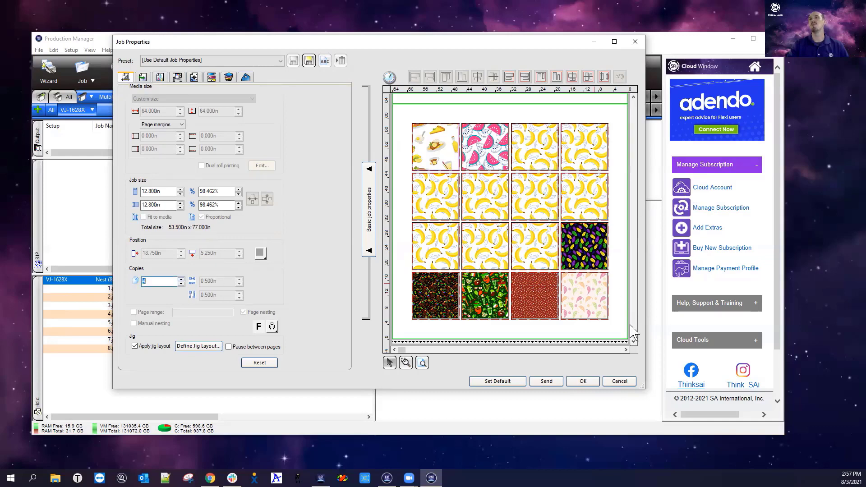
pyautogui.moveTo(634, 333); pyautogui.dragTo(634, 223)
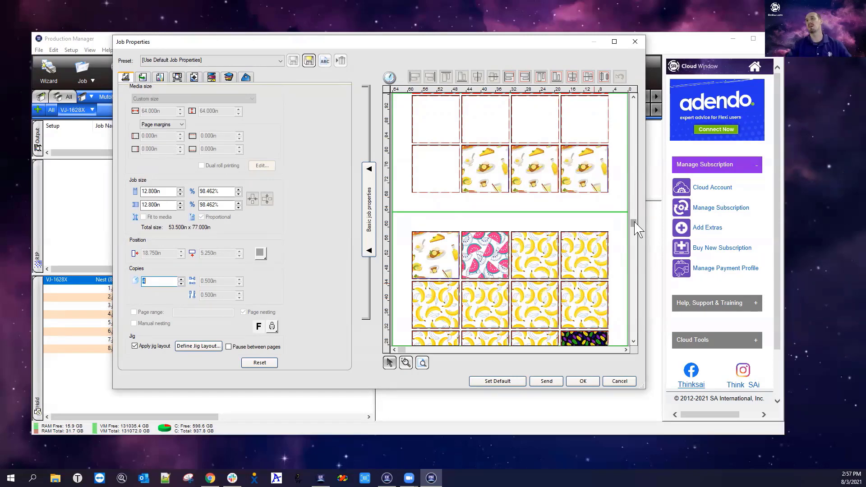
pyautogui.moveTo(634, 222); pyautogui.dragTo(634, 331)
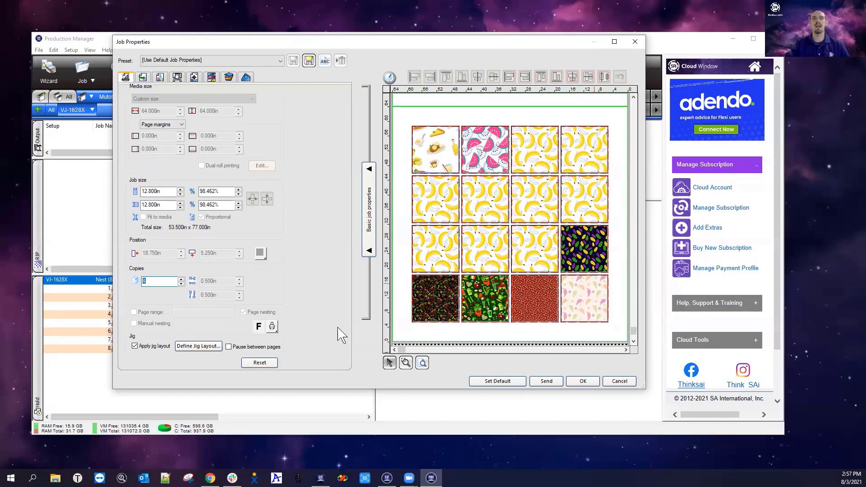
# - Reset job properties, then apply the Phone Jig preset: 64×32in media with eight 13in jigs
pyautogui.click(269, 366)
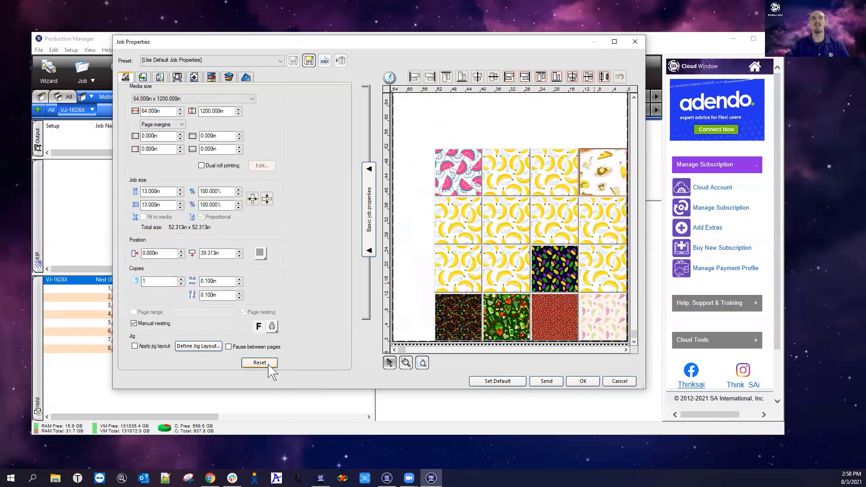
pyautogui.click(197, 346)
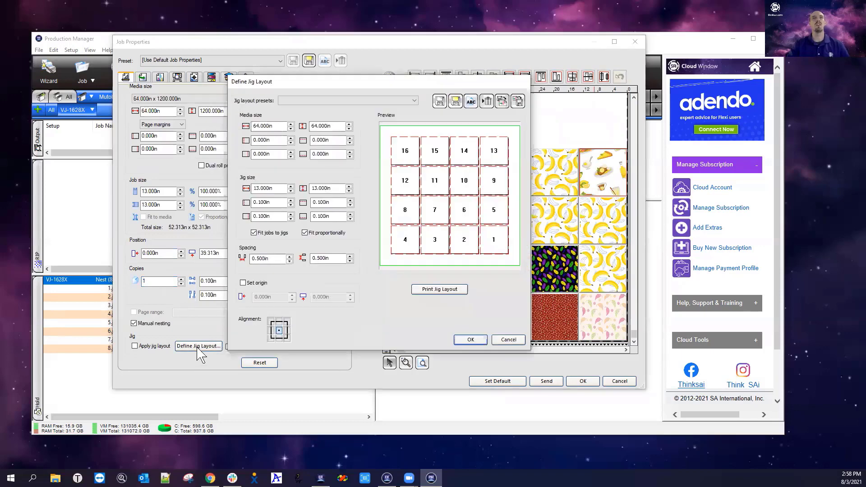
pyautogui.click(374, 102)
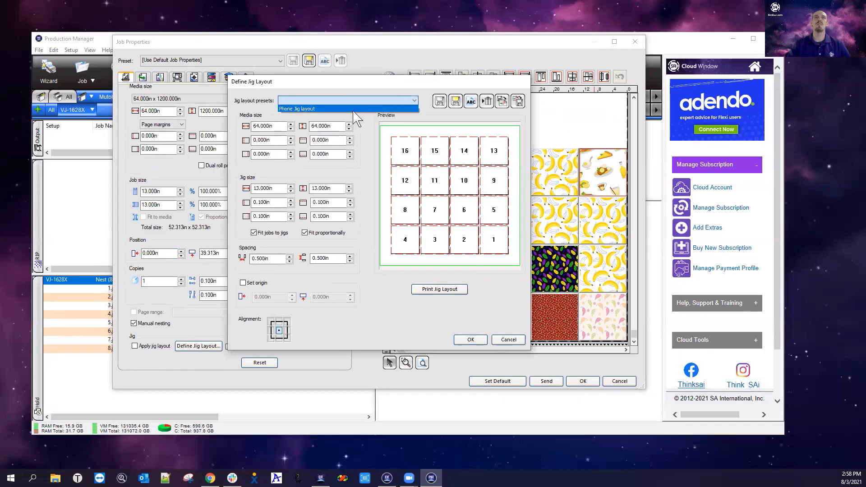
pyautogui.click(353, 110)
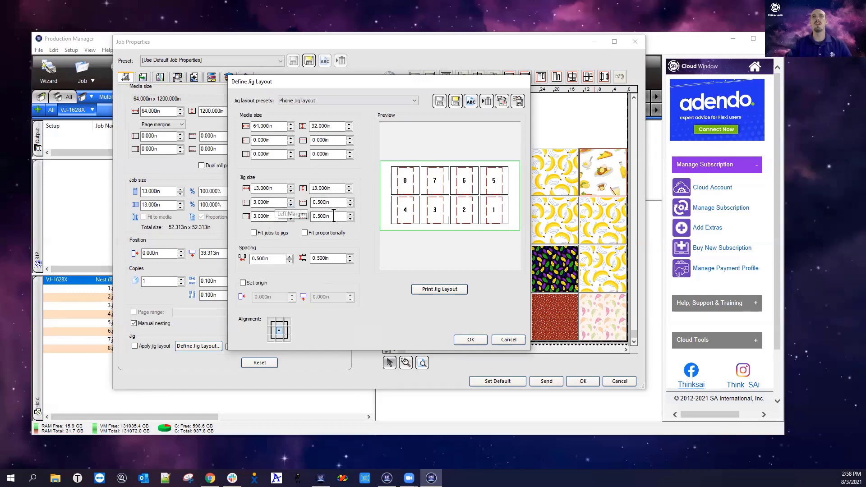
pyautogui.click(318, 202)
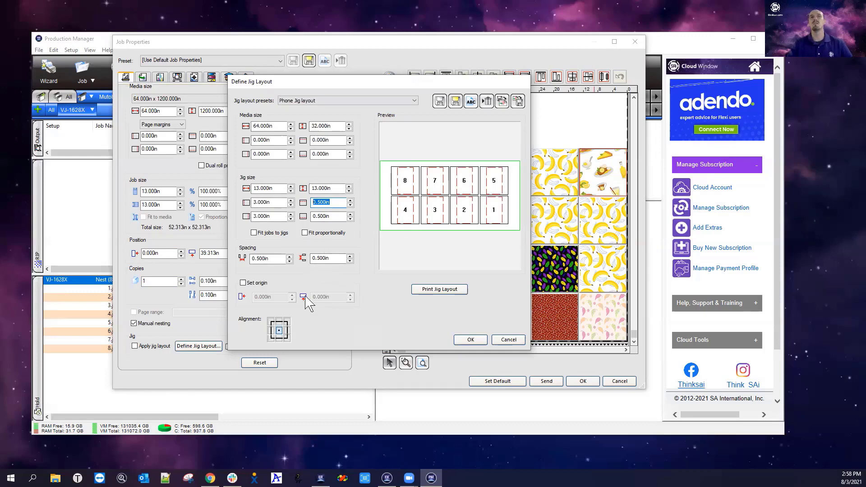
pyautogui.click(468, 341)
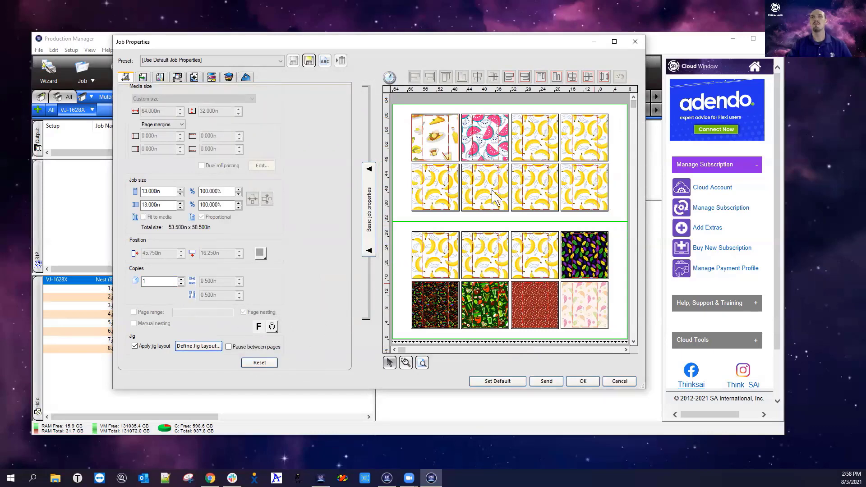
# - Reduce the banana pattern to 1 copy, then zoom in on the food pattern tile
pyautogui.click(522, 200)
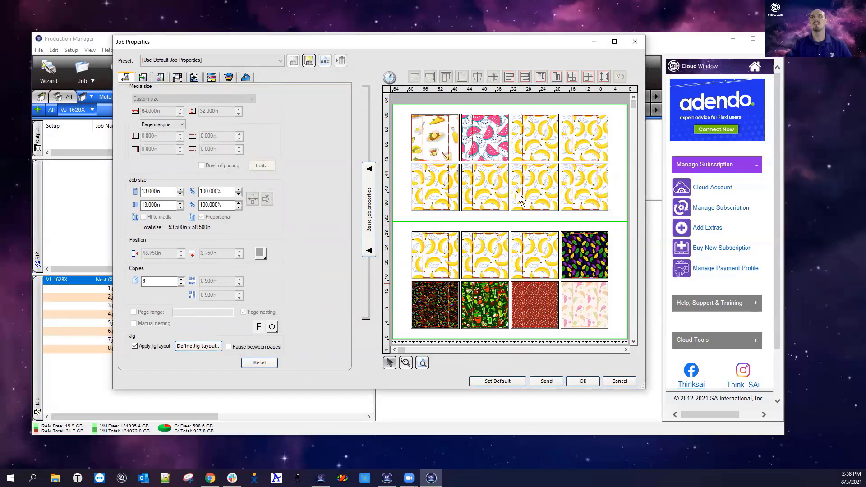
pyautogui.click(180, 283)
pyautogui.click(180, 283)
pyautogui.click(180, 283)
pyautogui.click(181, 284)
pyautogui.click(180, 283)
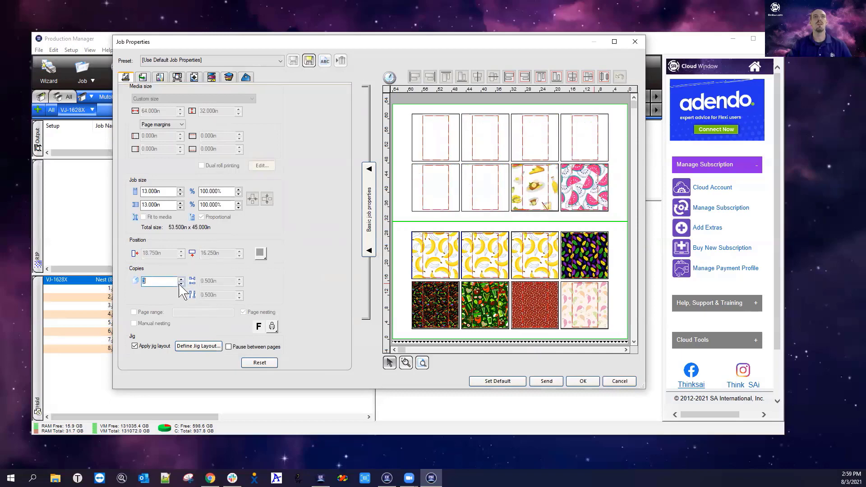
pyautogui.click(180, 284)
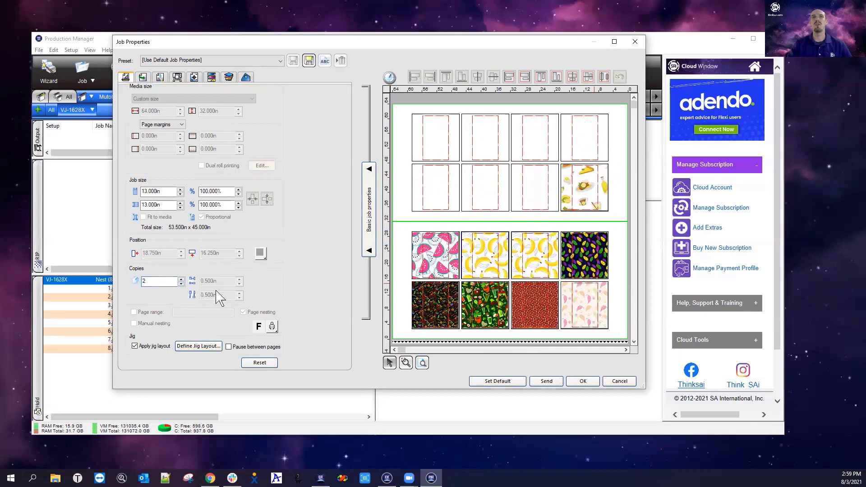
pyautogui.click(180, 283)
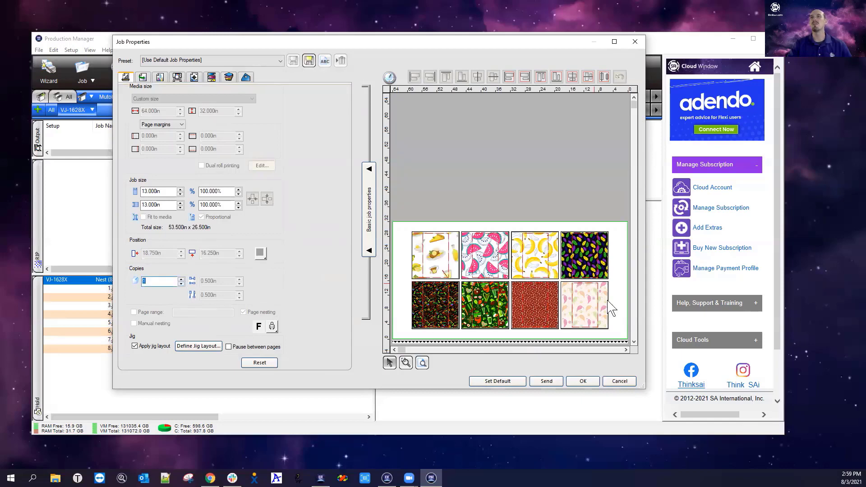
pyautogui.click(615, 277)
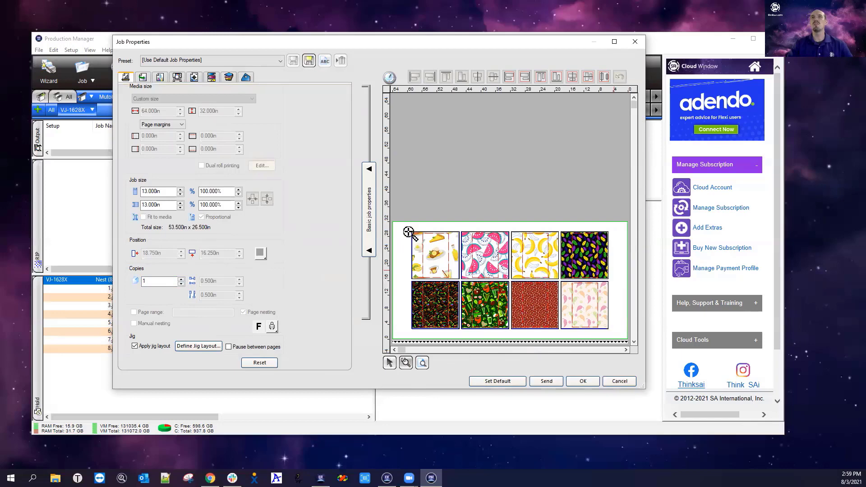
pyautogui.click(456, 275)
pyautogui.doubleClick(457, 277)
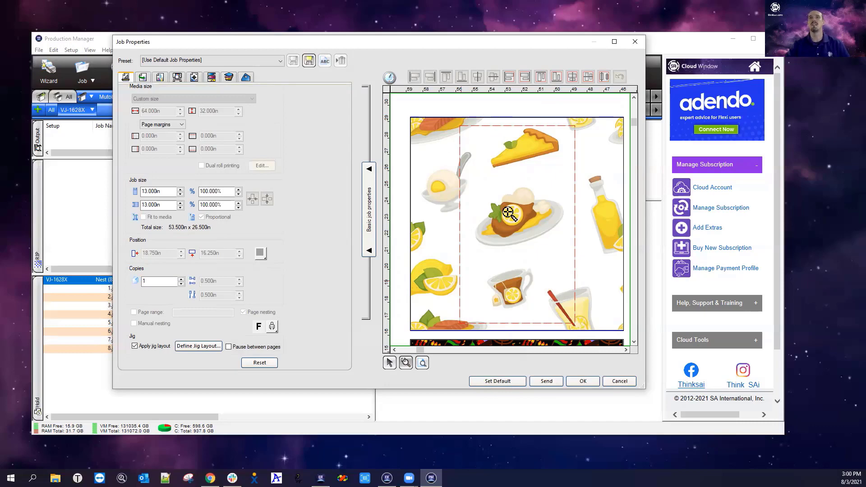
# - Inspect the green tile up close, then reopen Define Jig Layout showing the Phone Jig preset
pyautogui.click(422, 363)
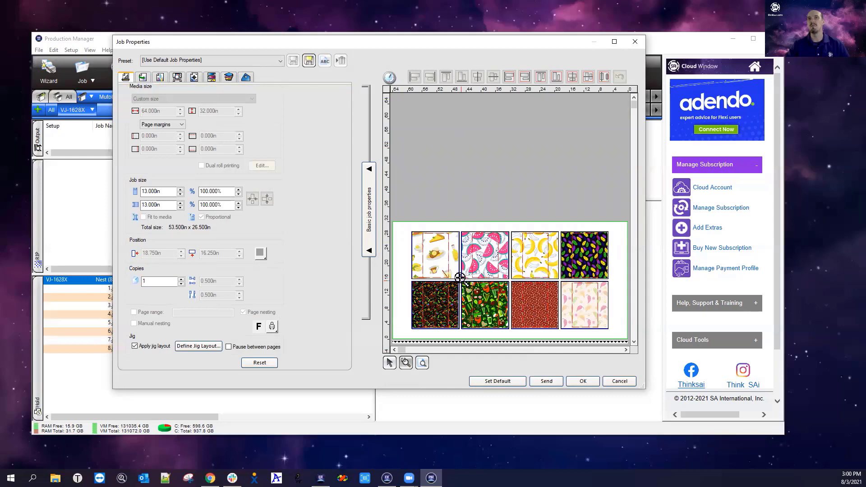
pyautogui.moveTo(459, 277); pyautogui.dragTo(509, 330)
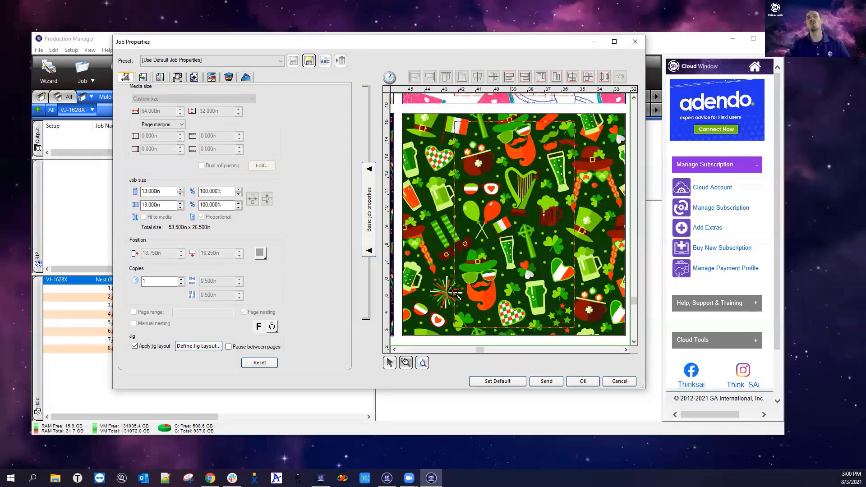
pyautogui.click(198, 346)
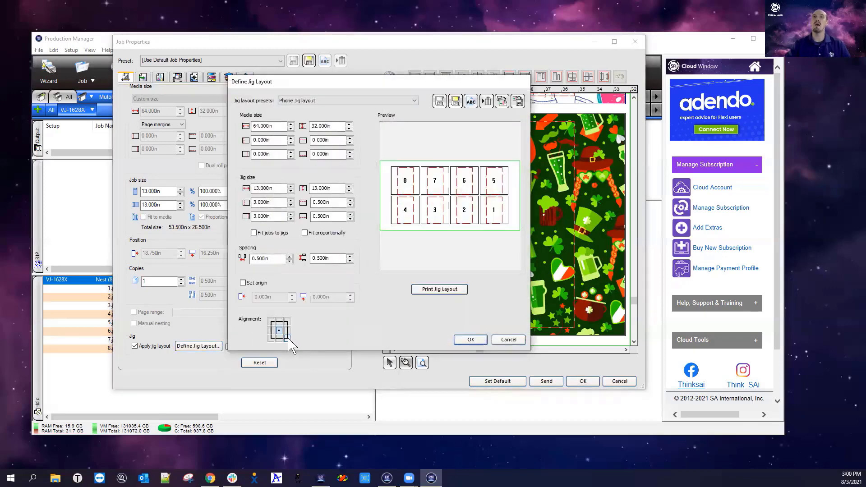
# - Cancel Define Jig Layout, keeping the nested job at 53.5×26.5in on the Phone Jig layout
pyautogui.click(506, 340)
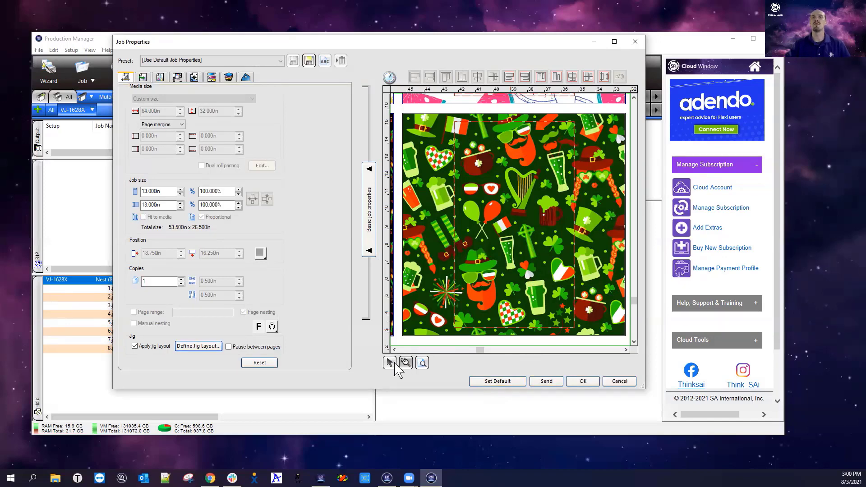
# - Zoom the preview to extents to review all eight pattern tiles in the 4×2 layout
pyautogui.click(423, 363)
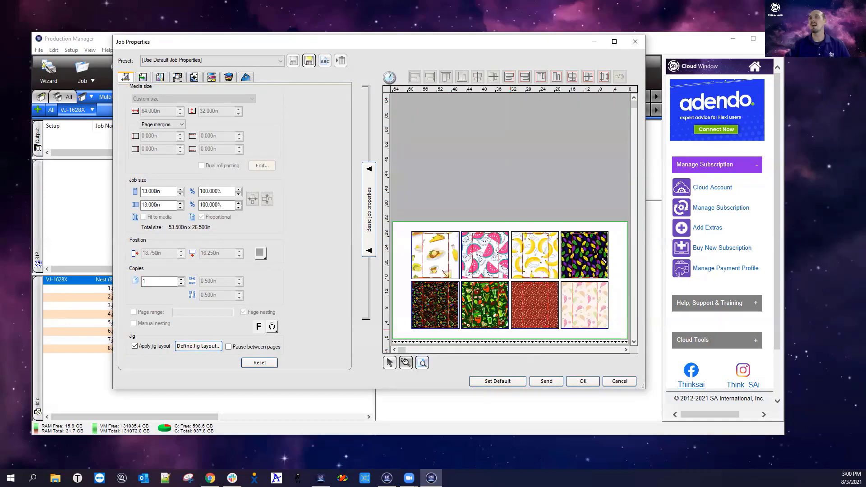